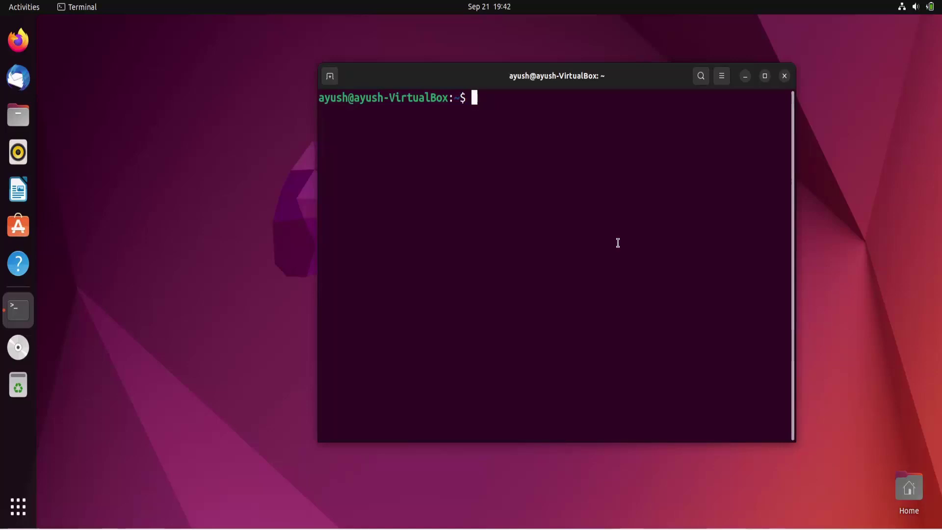
text(#1. )
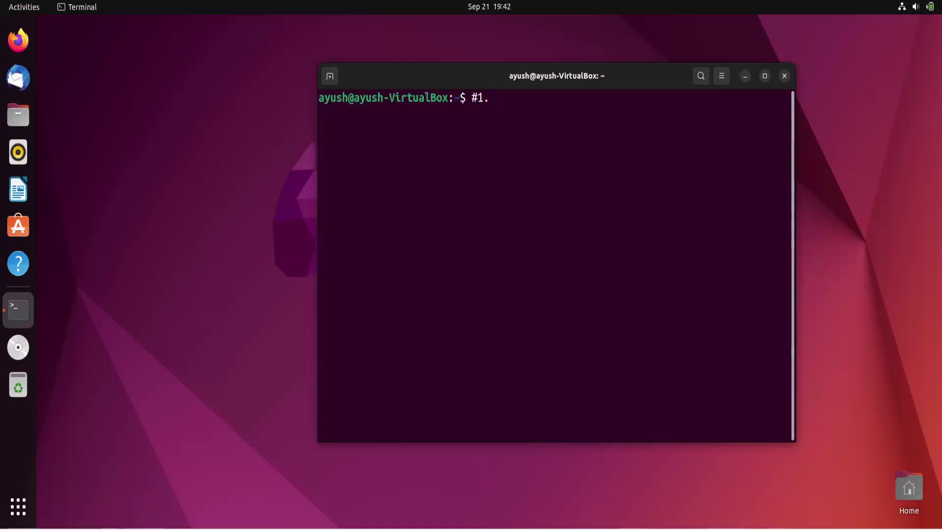
text(mirror 2. locally)
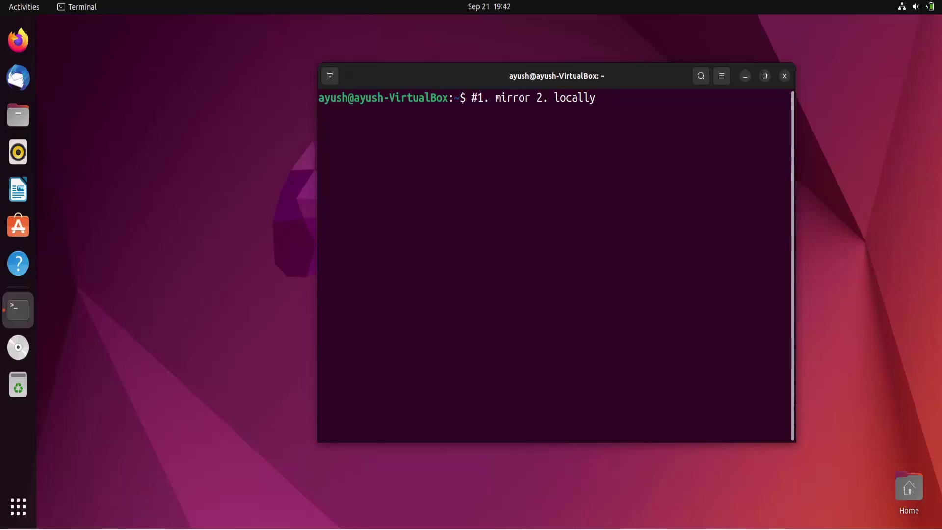
- Enter the comment '#1. mirror 2. locally' and start the command 'wget -m -k -p'
key(Return)
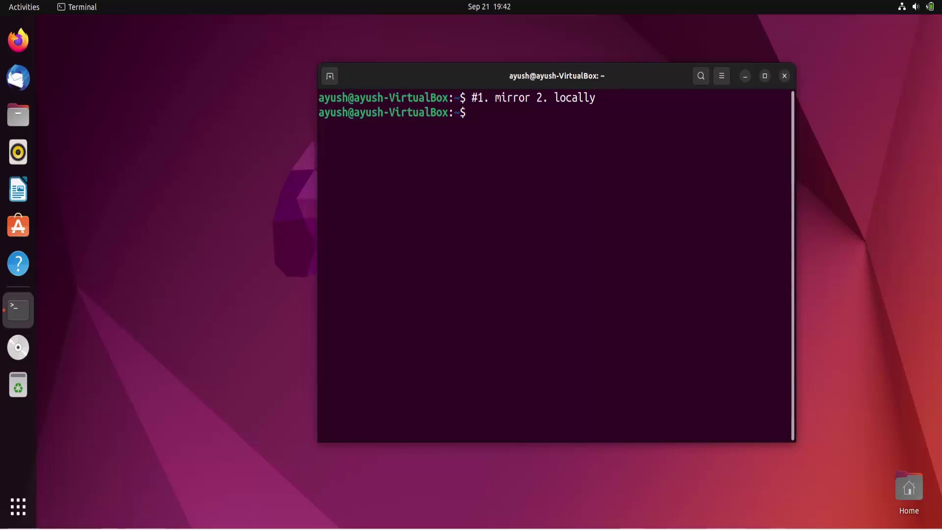
text(wget )
text(-m)
text(- k)
key(BackSpace)
key(BackSpace)
text(k -p)
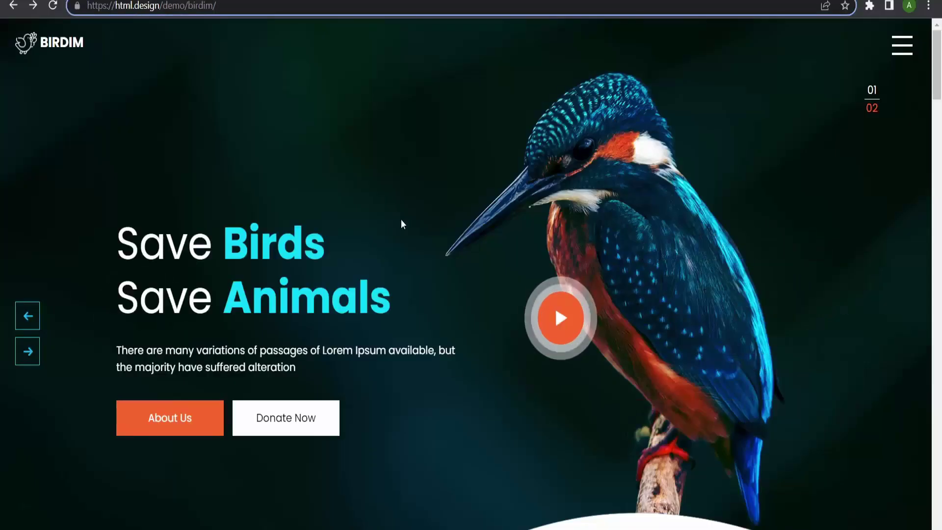
scroll(402, 221, down, 8)
scroll(401, 219, up, 12)
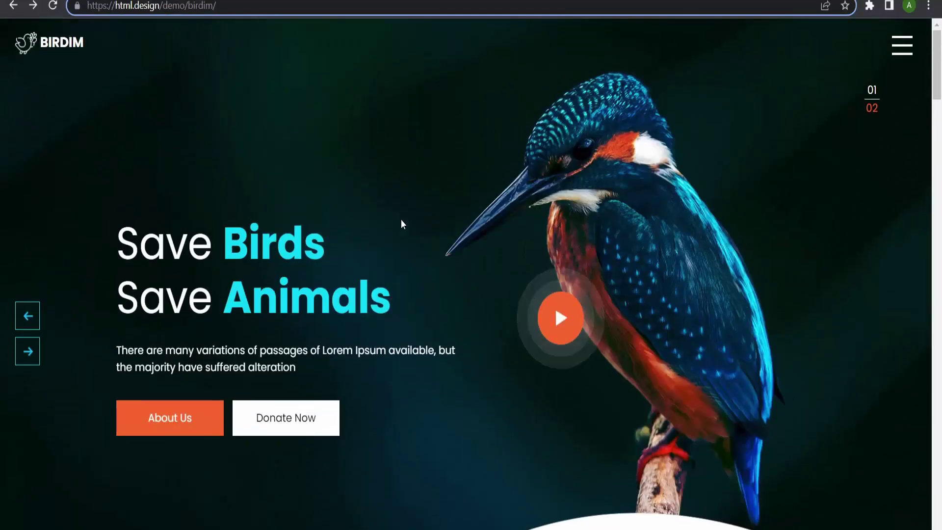
scroll(401, 219, down, 7)
scroll(401, 219, down, 5)
scroll(401, 219, down, 5)
scroll(401, 219, down, 4)
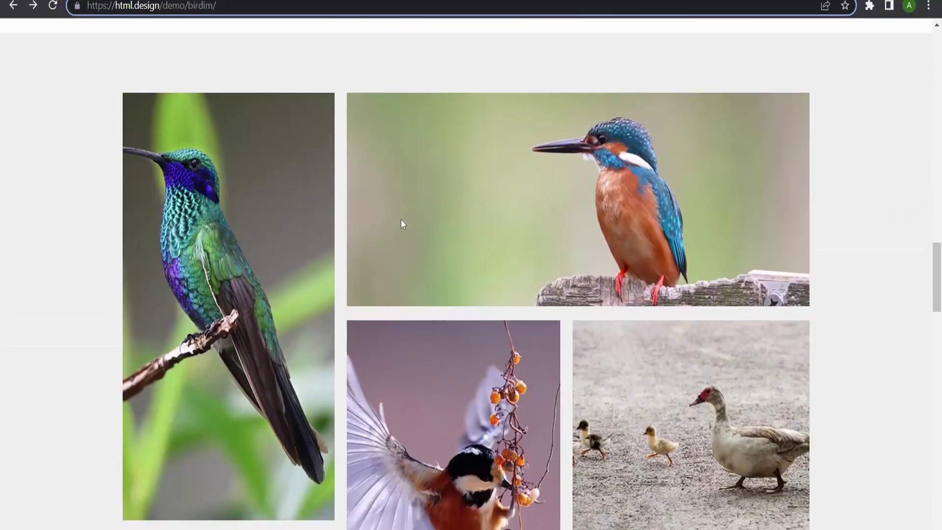
scroll(401, 220, down, 4)
scroll(402, 220, down, 4)
scroll(401, 220, down, 3)
scroll(398, 221, down, 2)
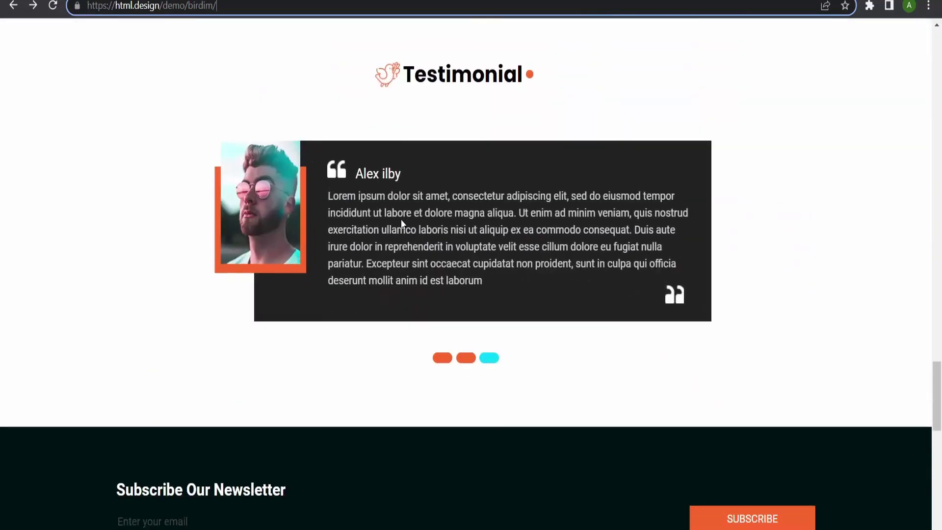
scroll(395, 221, down, 2)
scroll(392, 221, down, 2)
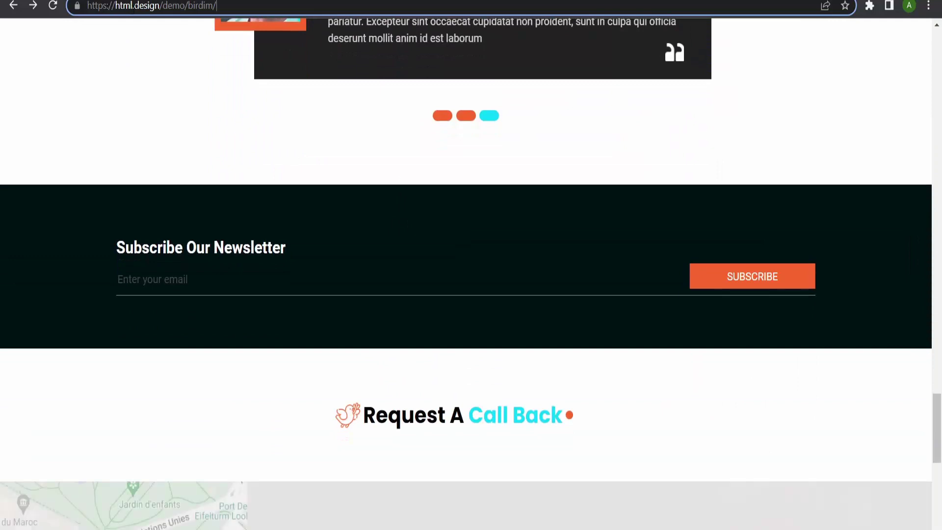
- Copy the Birdim demo site's URL from Chrome's address bar
mouse_move(164, 6)
mouse_down()
mouse_move(119, 5)
mouse_move(230, 5)
mouse_up()
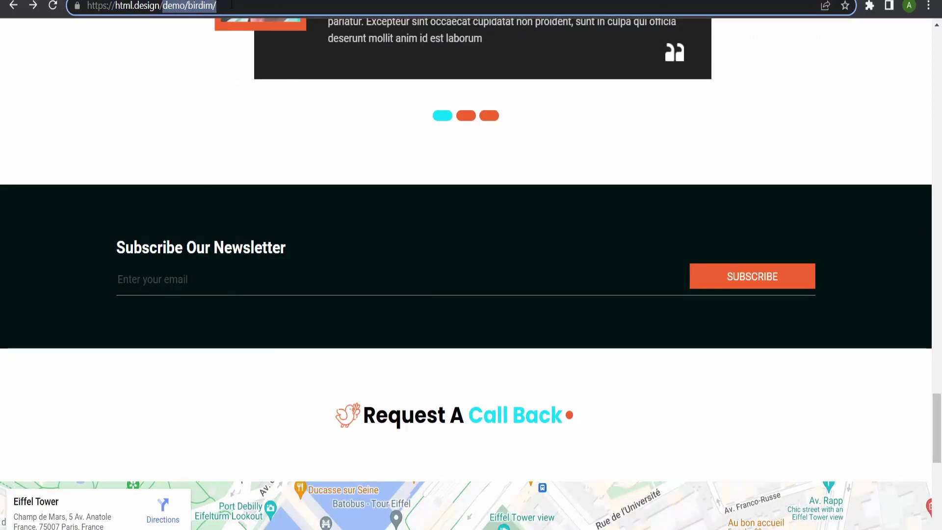
click(189, 126)
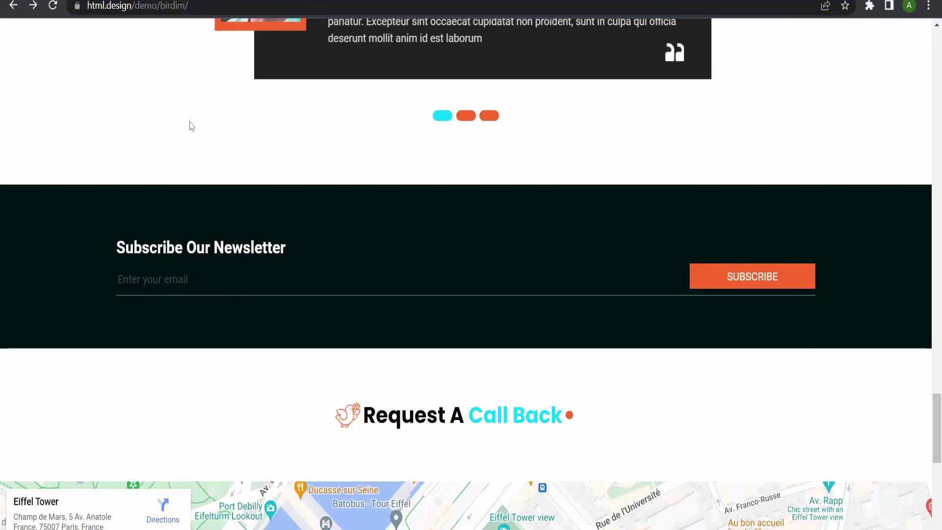
click(216, 6)
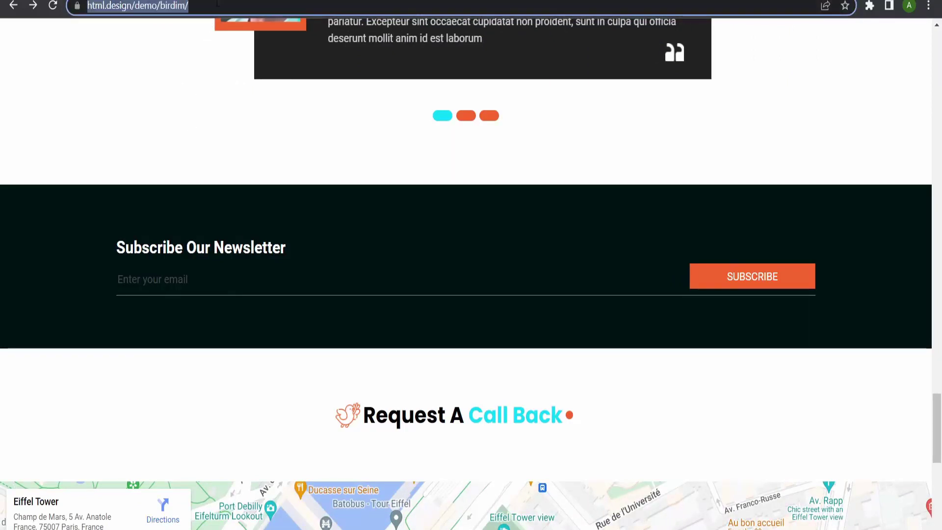
click(207, 93)
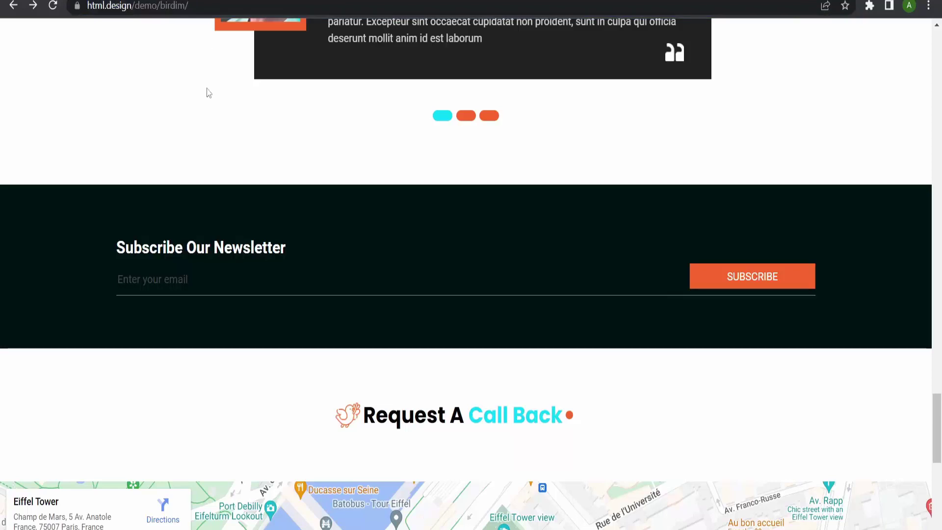
key(ctrl+l)
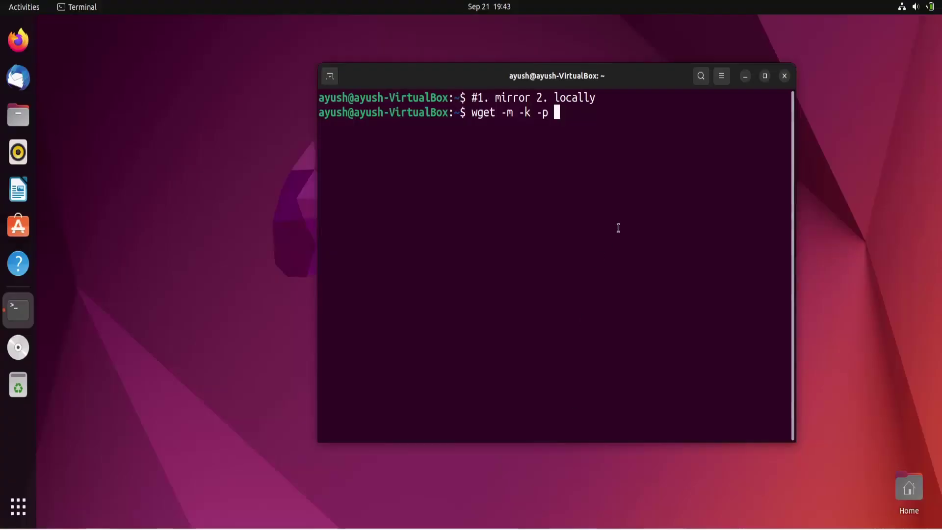
- Paste the Birdim URL into wget, run it briefly, stop it, and clear the screen
text(https://html.design/demo/birdim/)
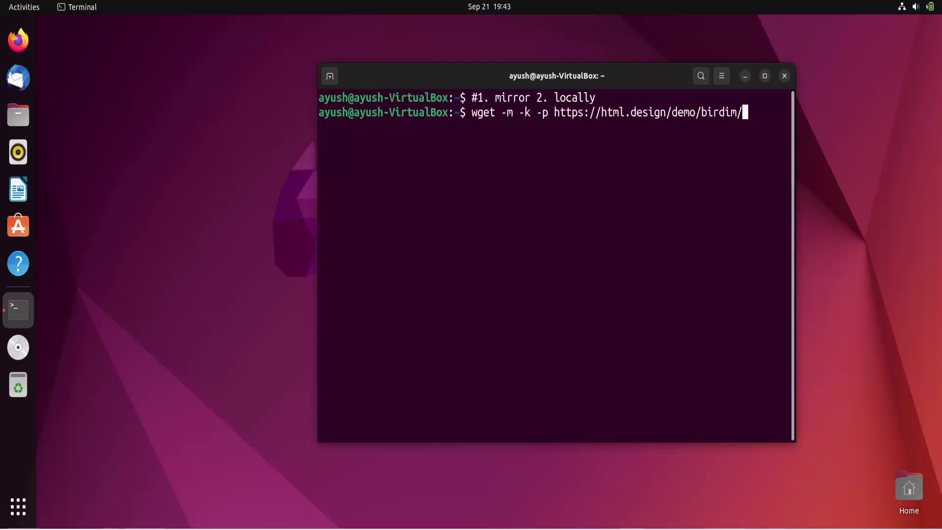
key(Return)
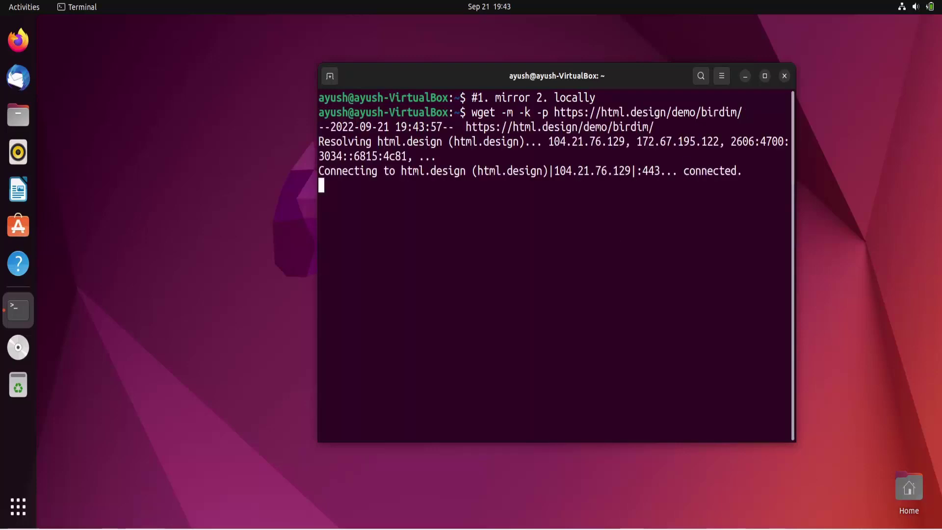
key(ctrl+c)
text(clear)
key(Return)
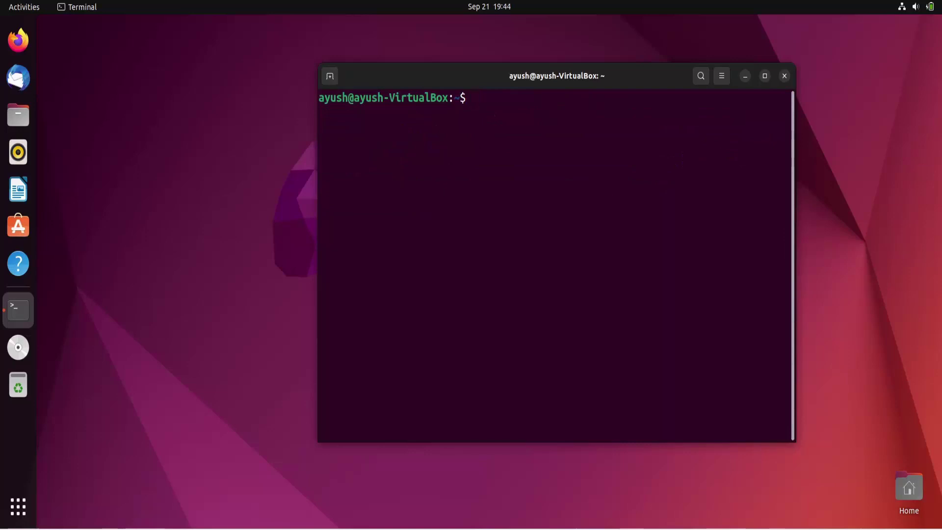
text(mkdir mirrorwebsite)
- Create a mirrorwebsite folder, move into it, and rerun the wget mirror command there
key(Return)
text(cd)
key(BackSpace)
key(BackSpace)
text(d m)
key(Tab)
key(Return)
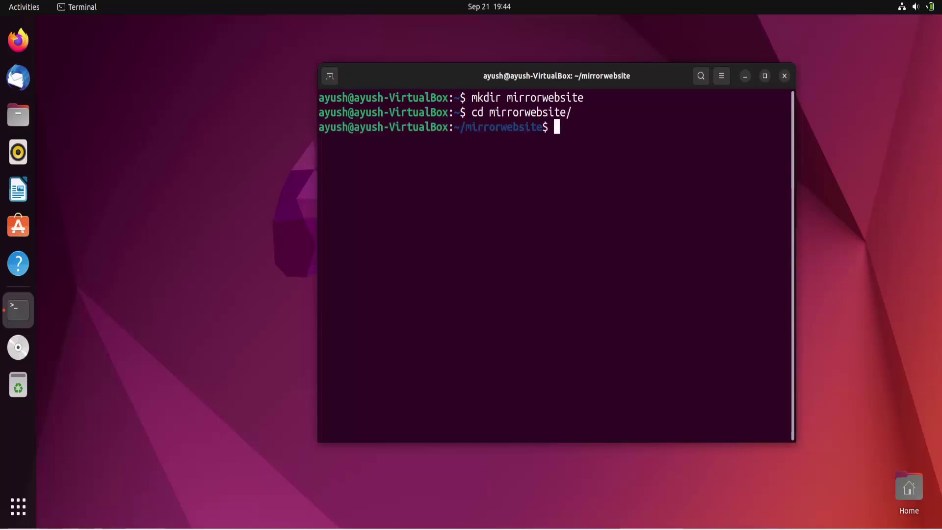
key(Up)
key(Up)
key(Up)
key(Up)
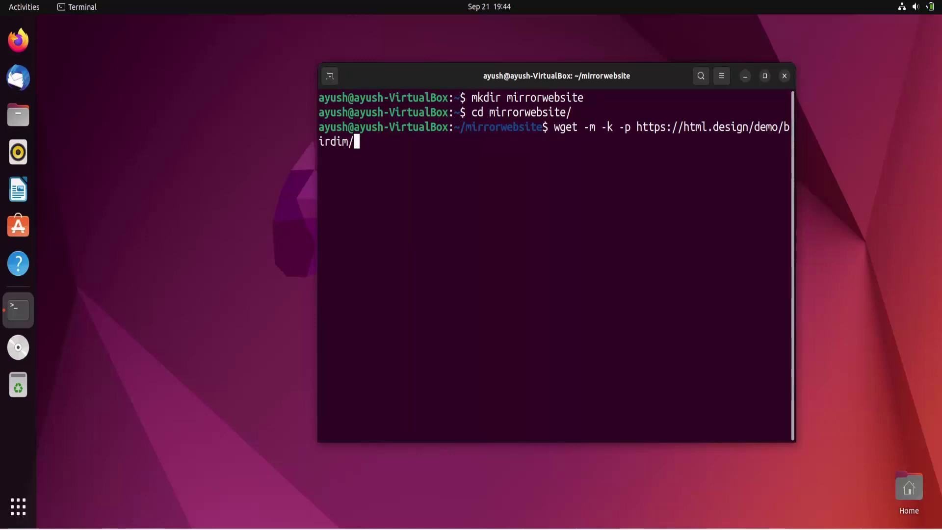
key(Return)
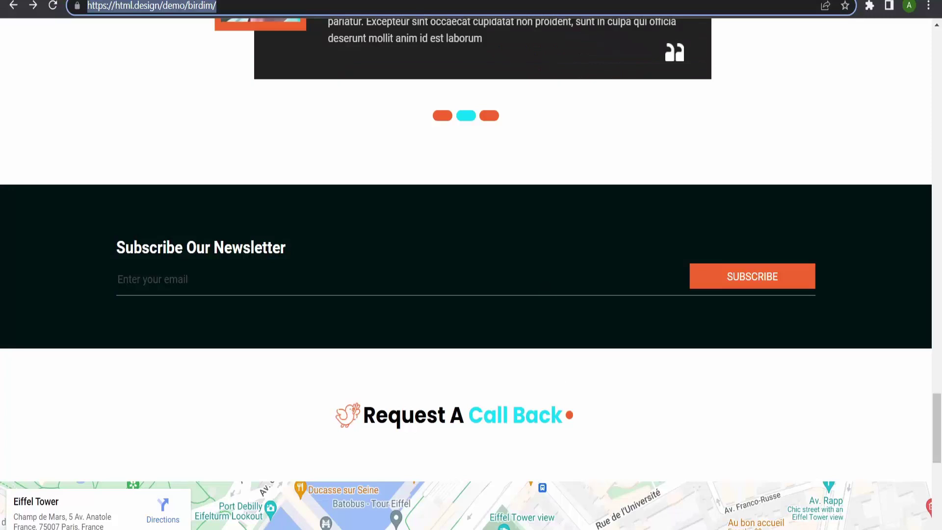
scroll(544, 287, down, 5)
scroll(543, 287, up, 10)
scroll(544, 287, up, 15)
scroll(544, 287, up, 8)
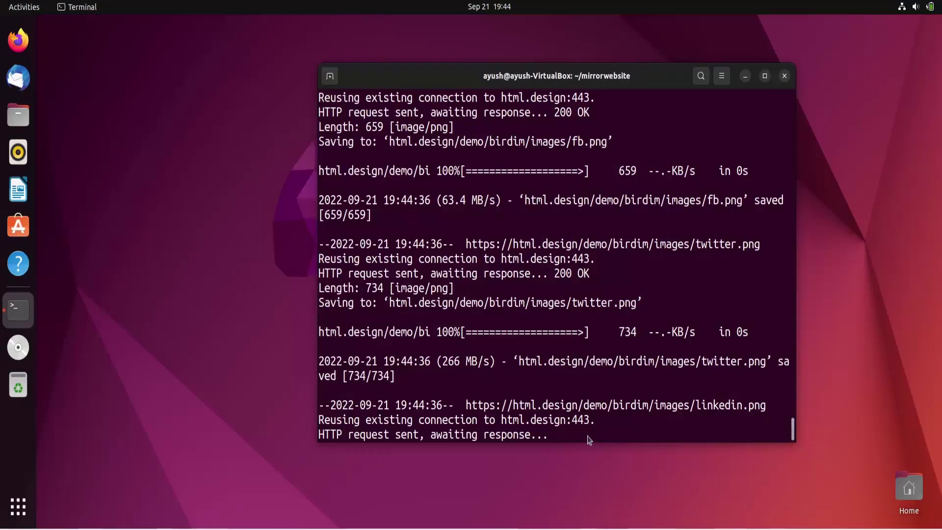
scroll(617, 340, up, 3)
scroll(617, 341, up, 3)
scroll(617, 340, up, 5)
scroll(618, 341, up, 5)
scroll(617, 341, up, 2)
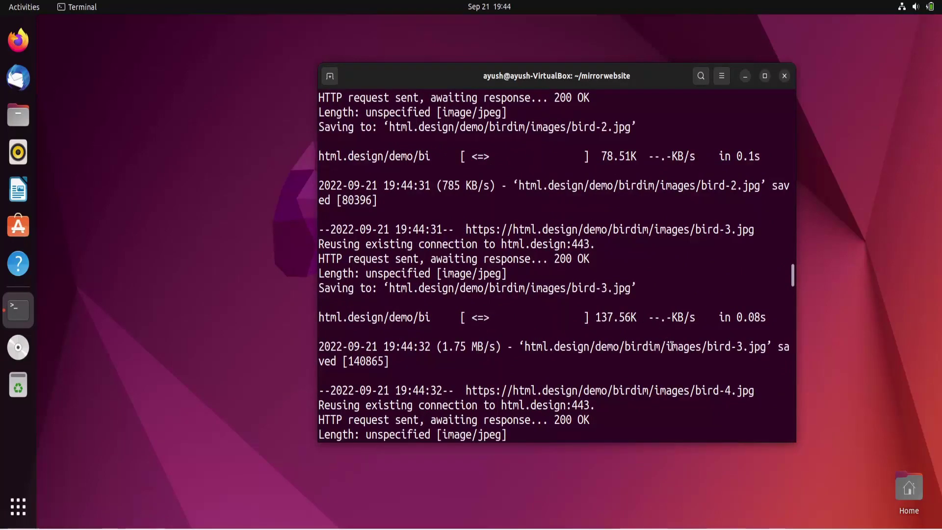
scroll(703, 346, down, 5)
scroll(702, 344, down, 5)
scroll(703, 344, down, 5)
scroll(703, 344, down, 5)
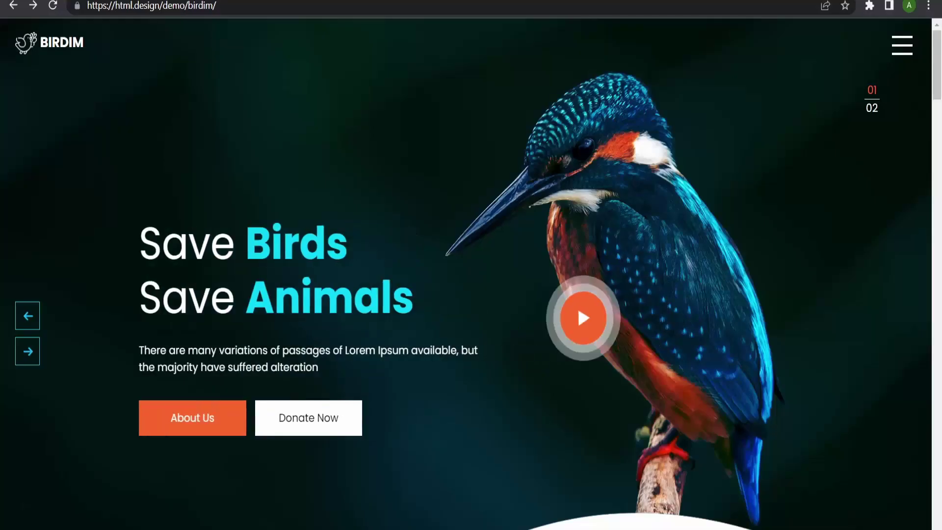
- Trim demo/birdim/ from the address to load the html.design homepage
key(ctrl+l)
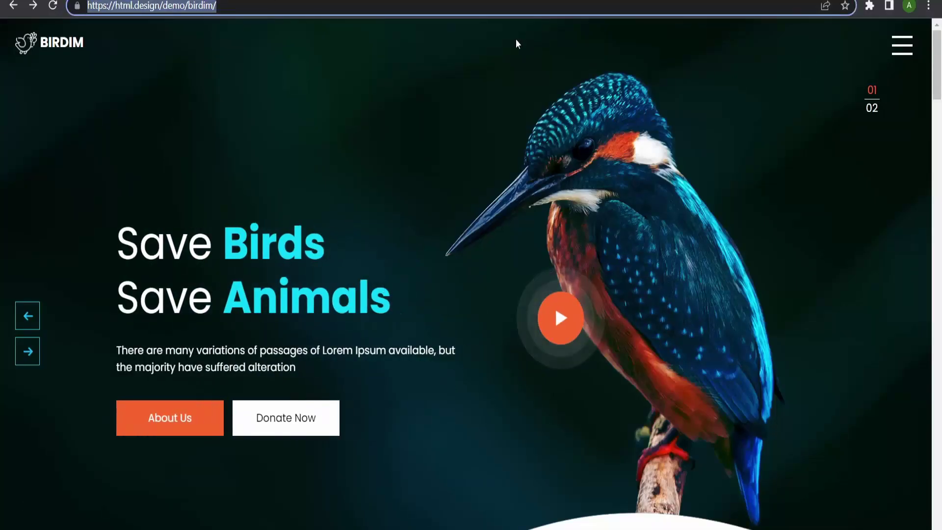
click(869, 6)
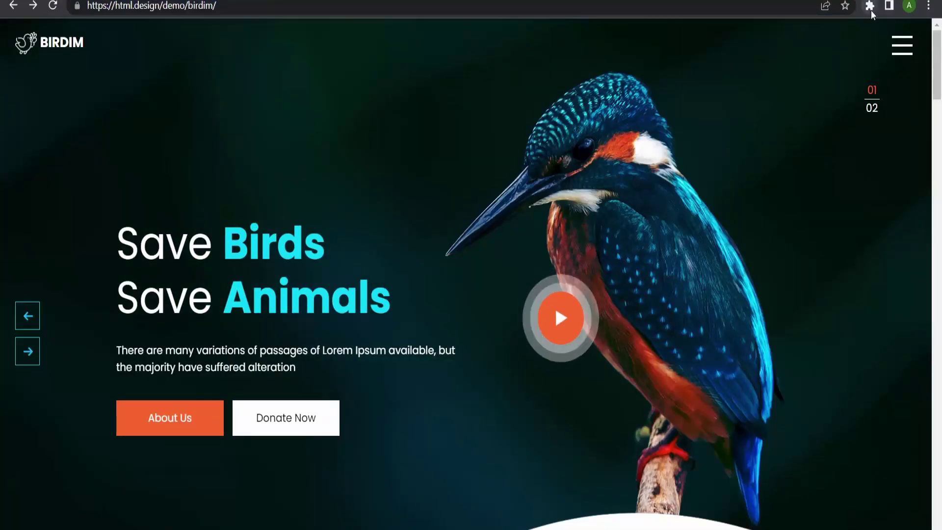
click(550, 78)
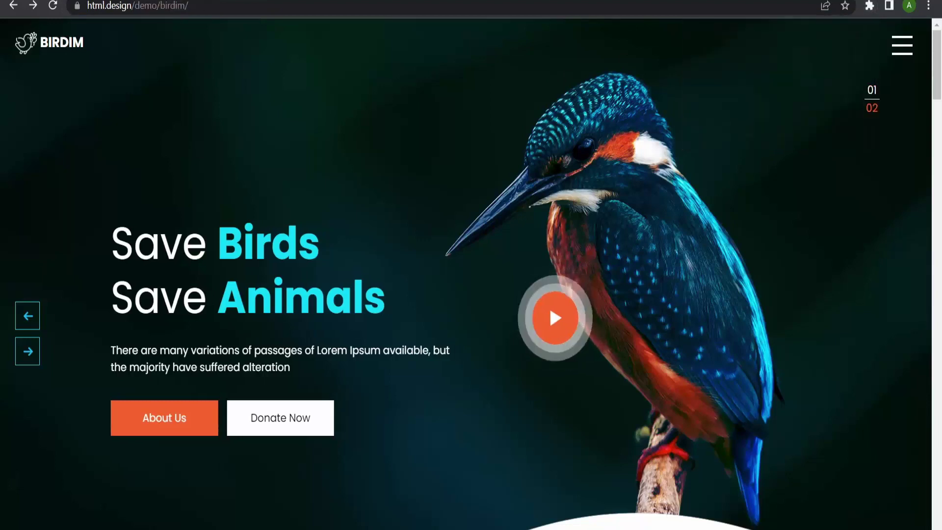
drag(133, 5, 189, 5)
key(BackSpace)
key(Return)
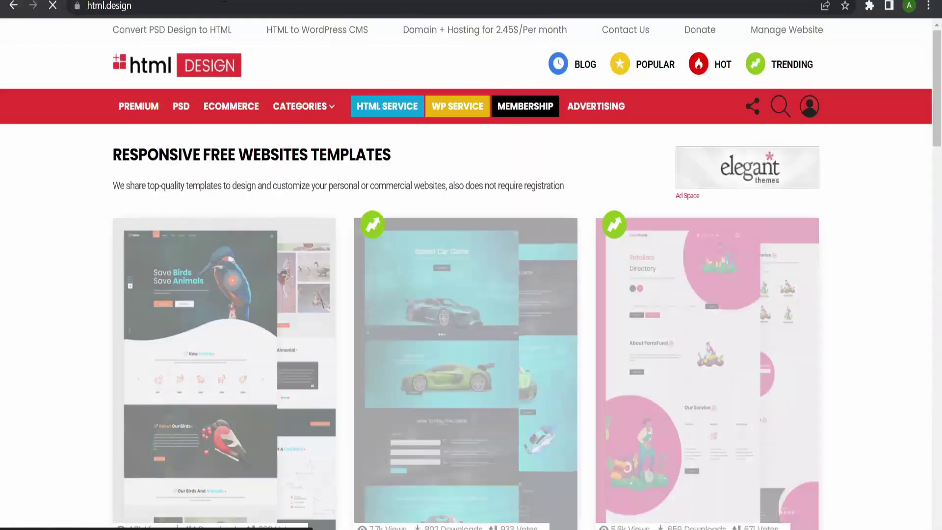
scroll(246, 289, down, 3)
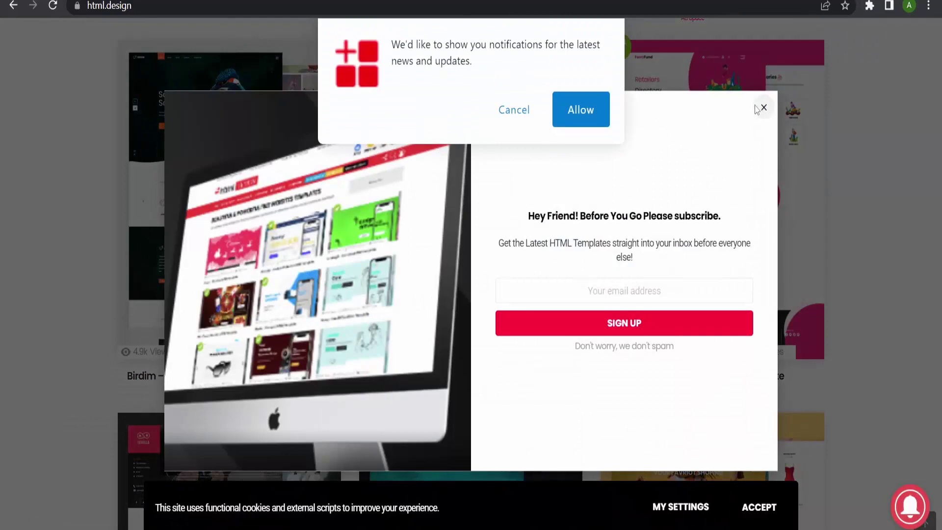
- Decline the notification and subscribe popups and open Chrome's Manage extensions page
click(506, 111)
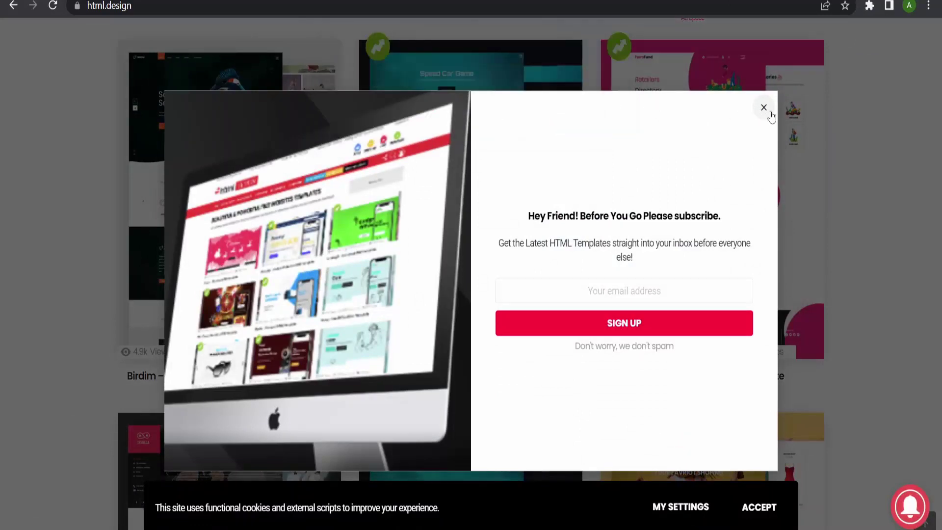
click(762, 109)
click(869, 6)
click(761, 141)
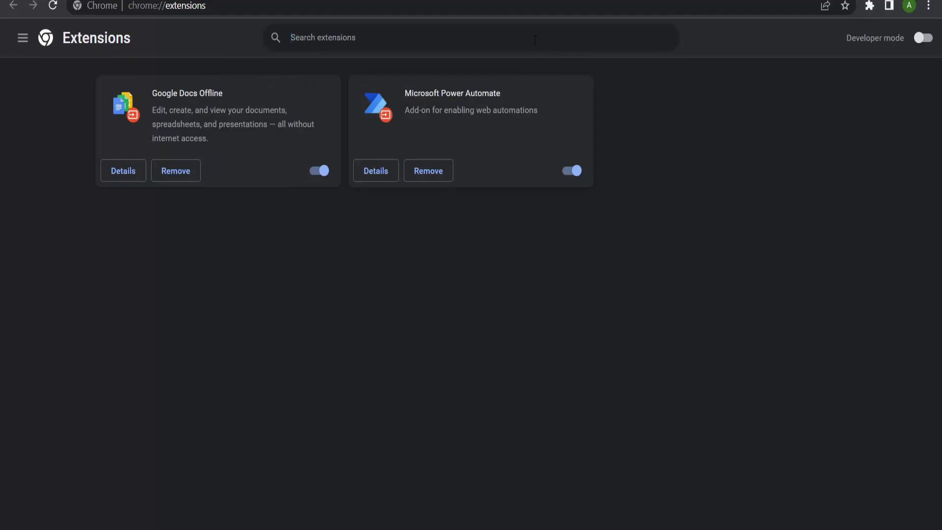
text(WAPPA)
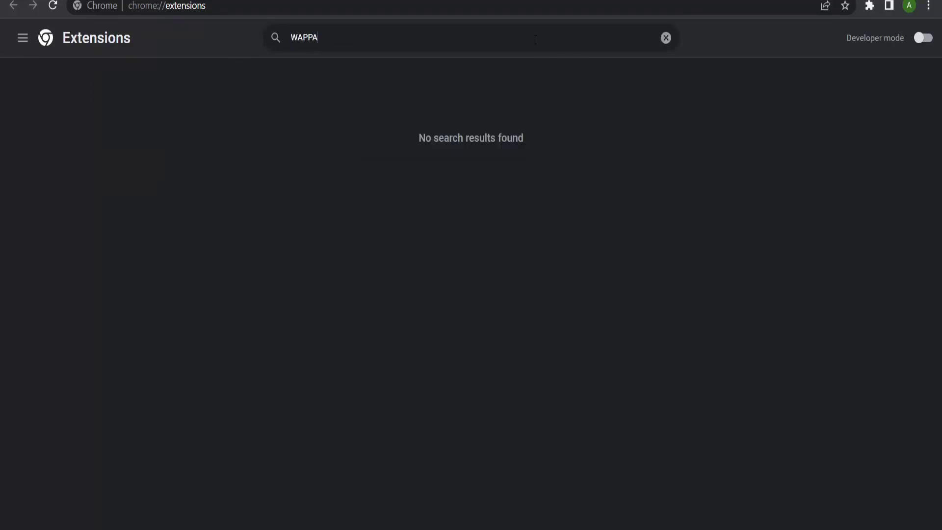
- Search for Wappalyzer, refining the Google query to 'wappalyzer extension' to reach its Web Store listing
key(ctrl+a)
text(wa)
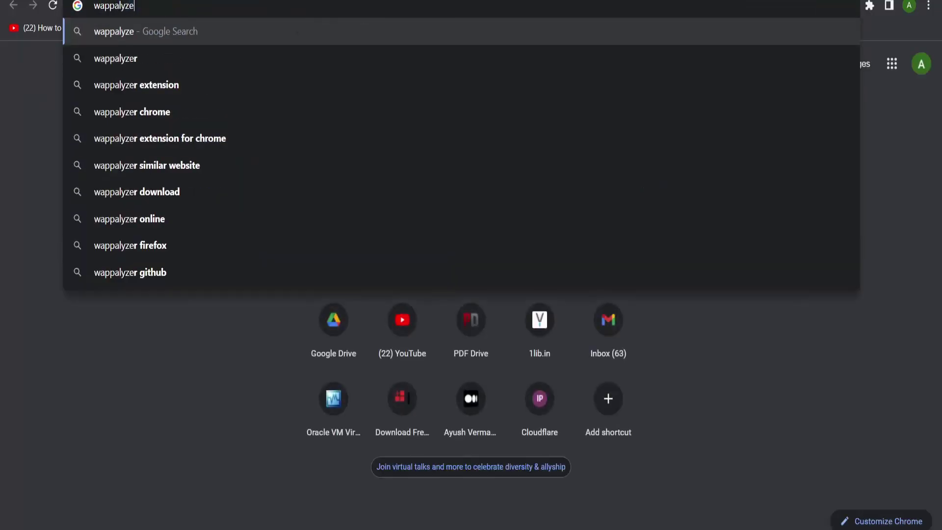
key(Return)
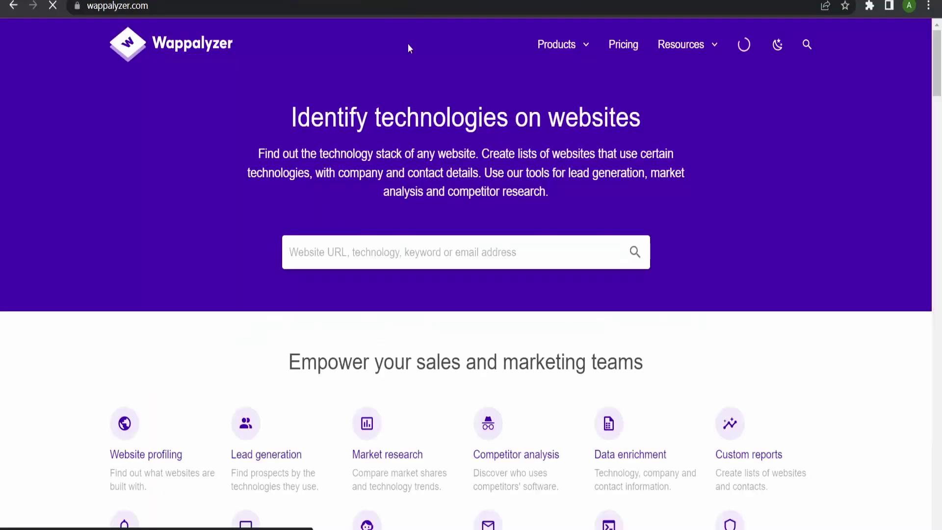
scroll(676, 219, down, 5)
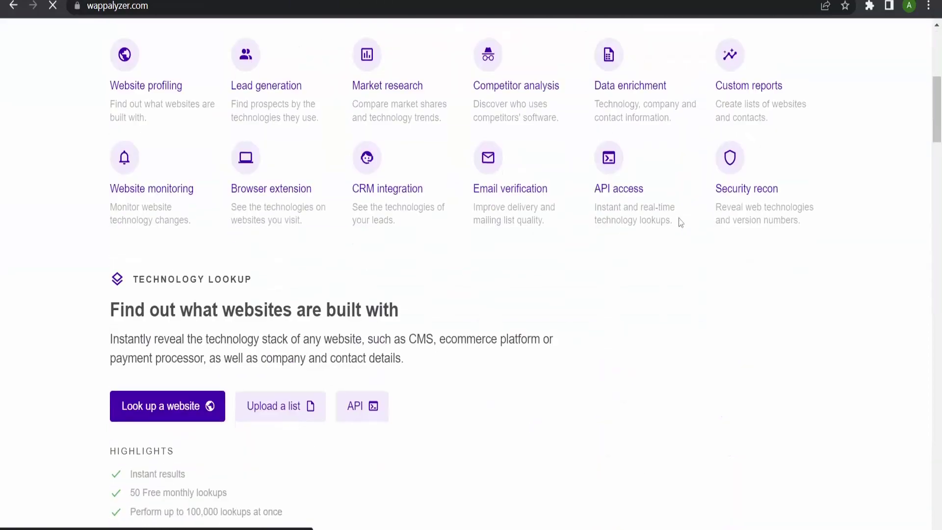
scroll(677, 218, down, 4)
scroll(412, 257, down, 4)
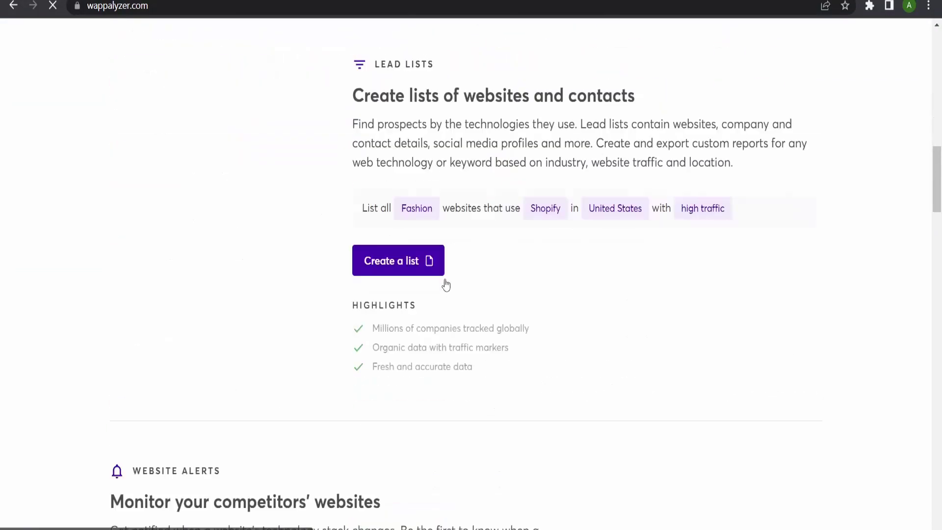
scroll(444, 282, down, 3)
scroll(444, 282, down, 1)
scroll(445, 282, left, 3)
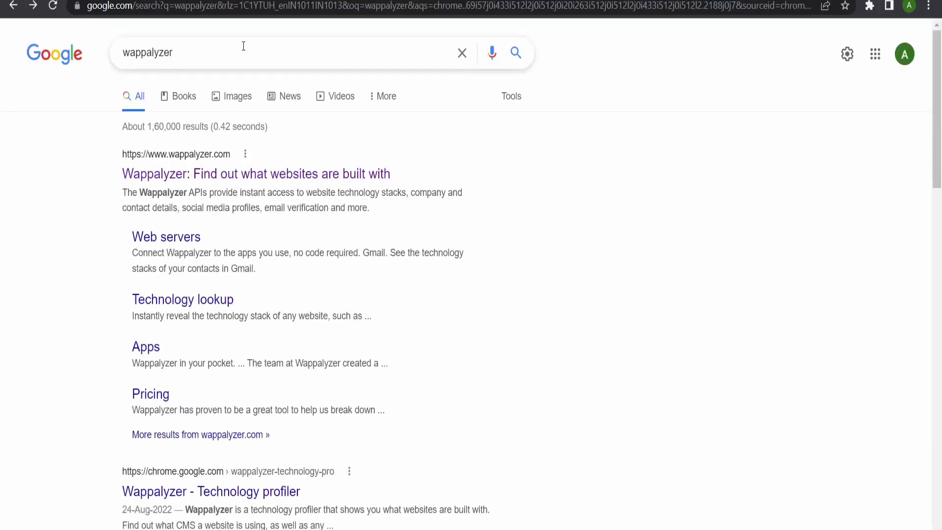
click(228, 50)
text(extension)
key(Return)
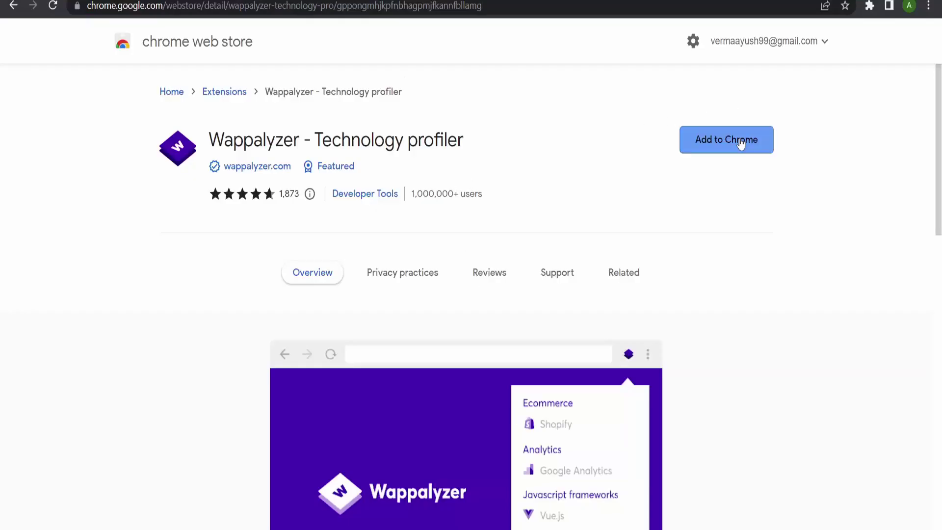
- Add Wappalyzer - Technology profiler to Chrome and confirm the Add extension prompt
click(739, 141)
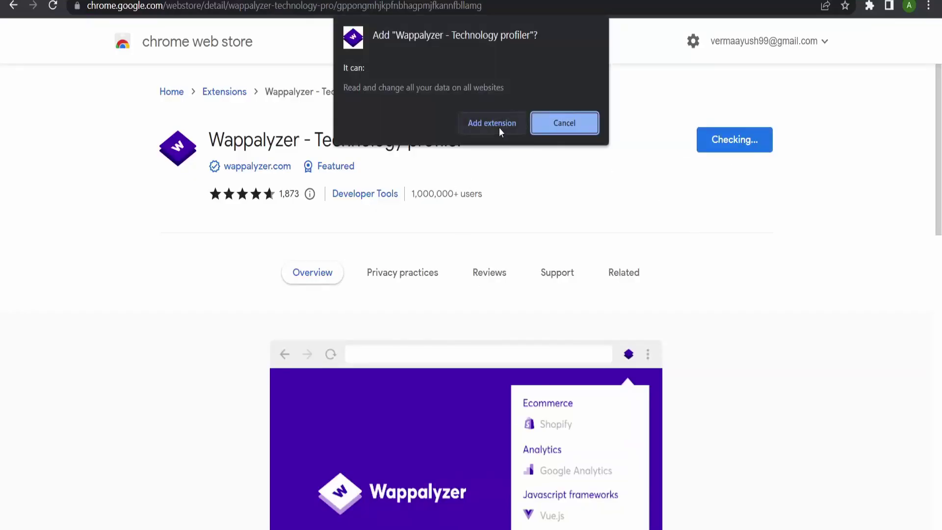
click(494, 125)
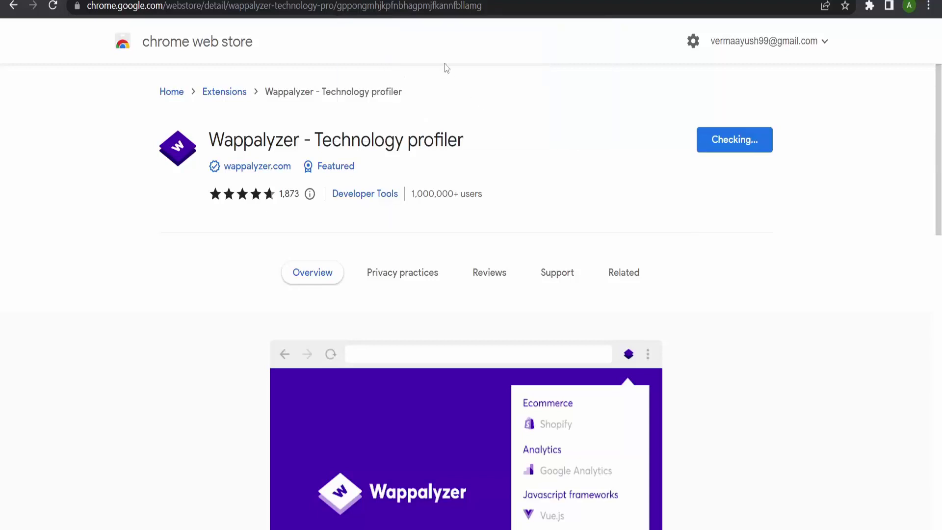
drag(210, 141, 482, 132)
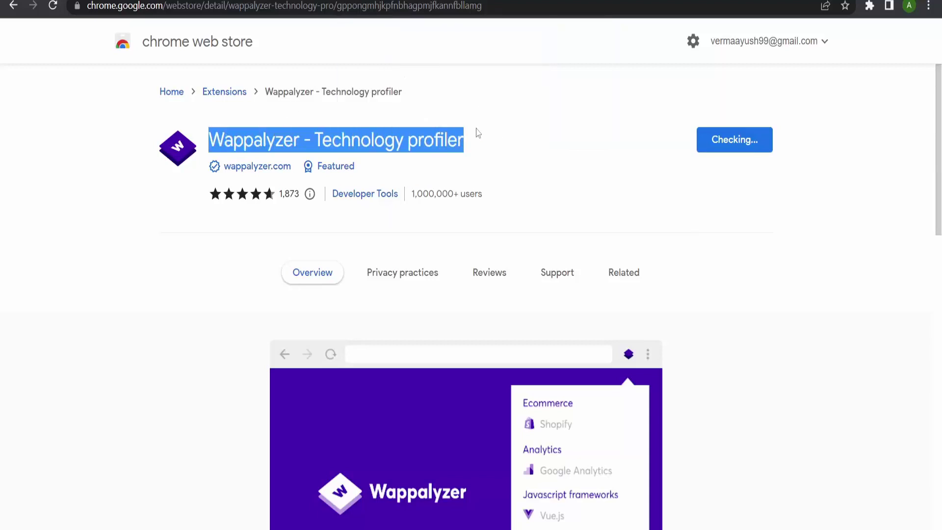
click(485, 132)
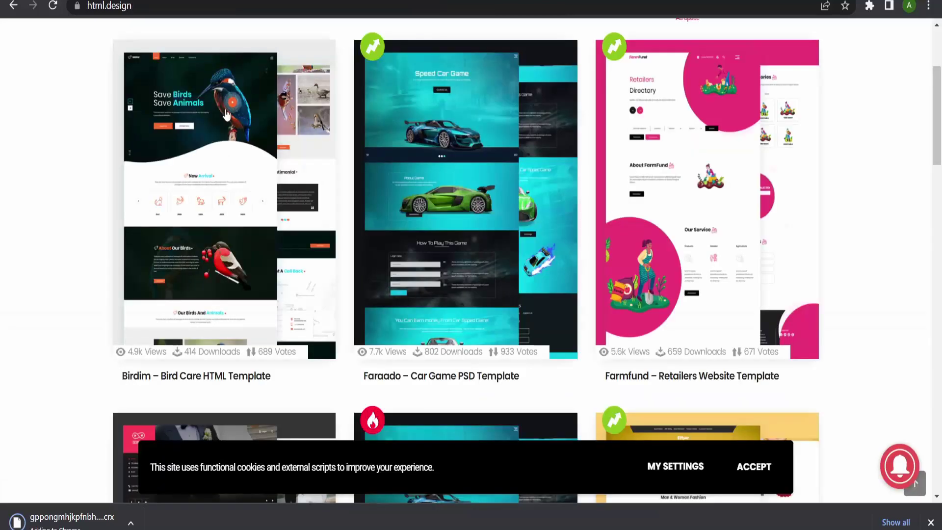
scroll(254, 151, down, 2)
scroll(254, 150, down, 4)
scroll(254, 151, down, 4)
scroll(254, 151, down, 1)
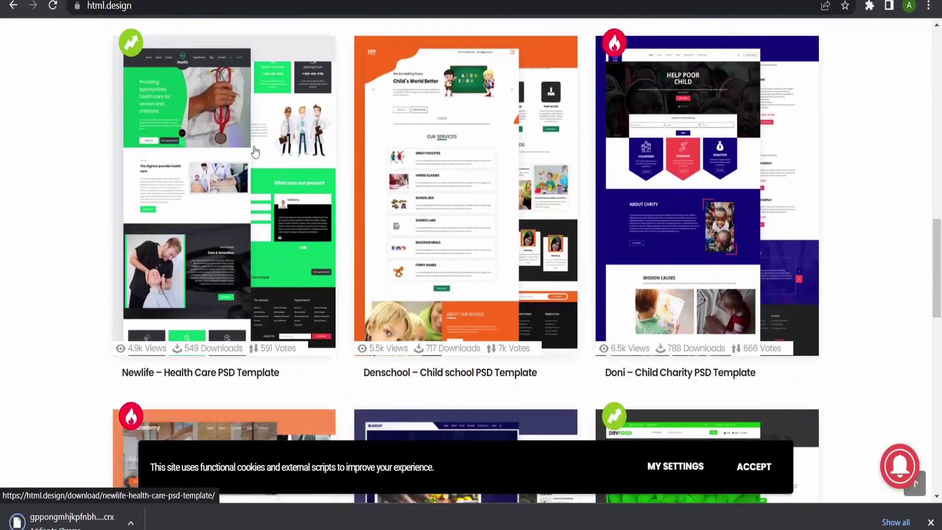
scroll(254, 151, down, 2)
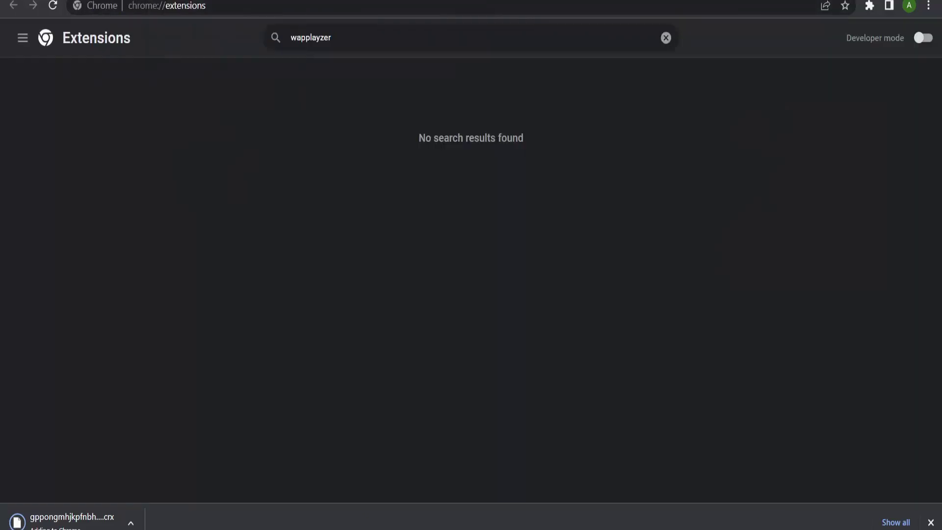
- Search 'html templates free download' and open a free HTML templates result
key(ctrl+l)
text(html t)
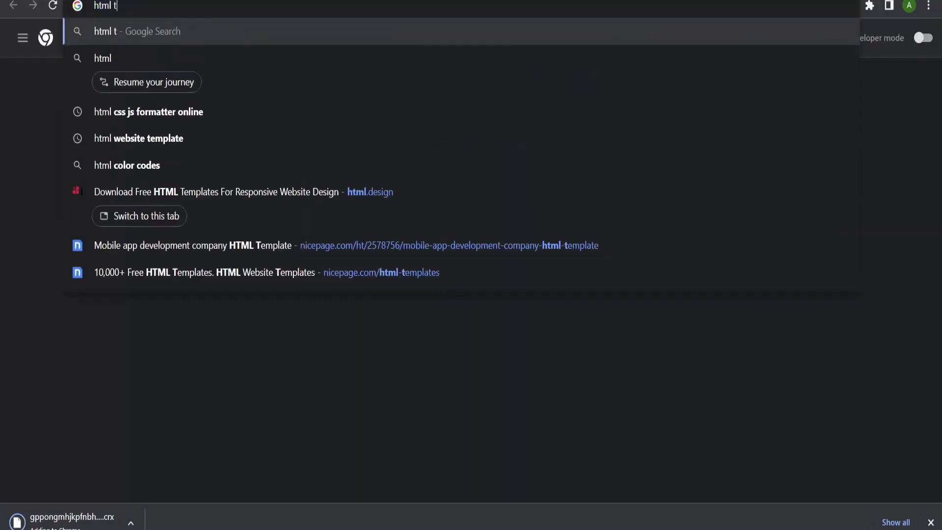
text(emplates)
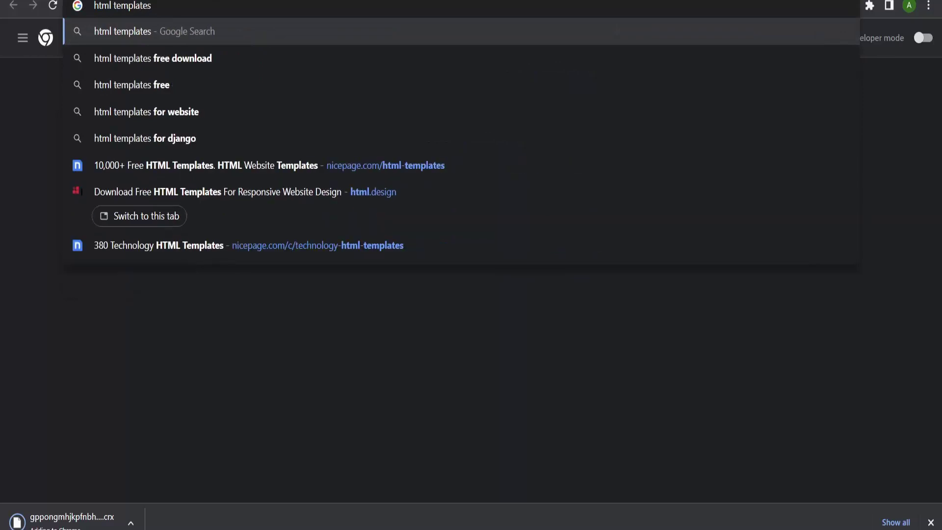
key(Up)
key(Down)
key(Down)
key(Return)
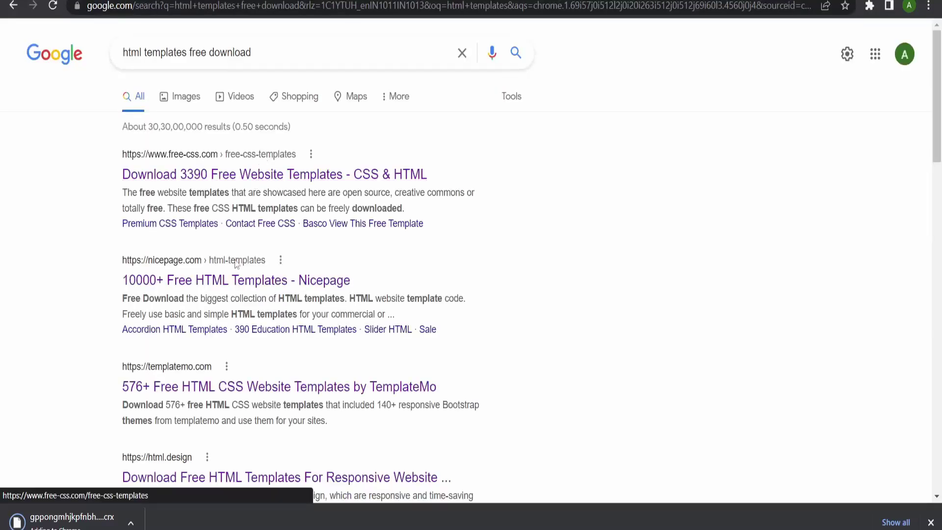
scroll(221, 331, down, 1)
scroll(221, 383, down, 2)
click(221, 337)
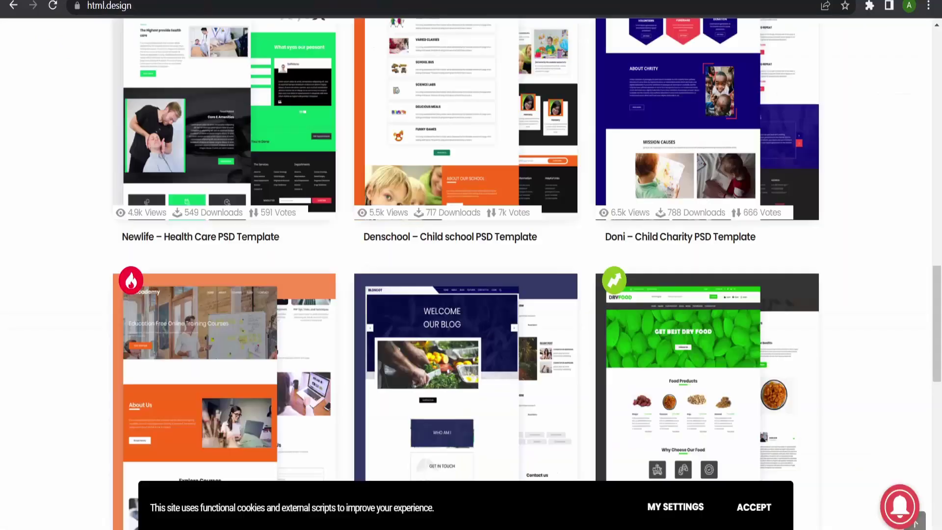
scroll(250, 180, up, 4)
scroll(250, 180, up, 4)
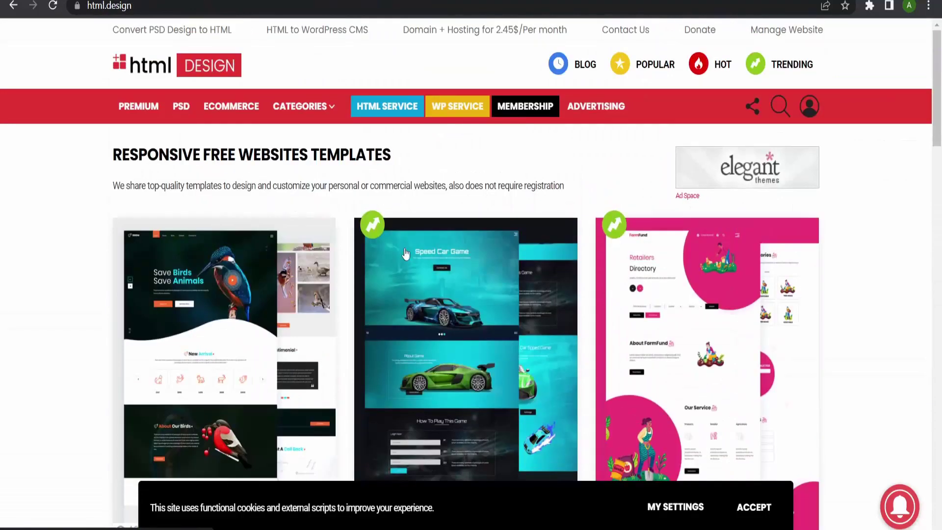
- Open the T-Shirt Design template from Mobirise's HTML templates page and check the extensions list
click(367, 103)
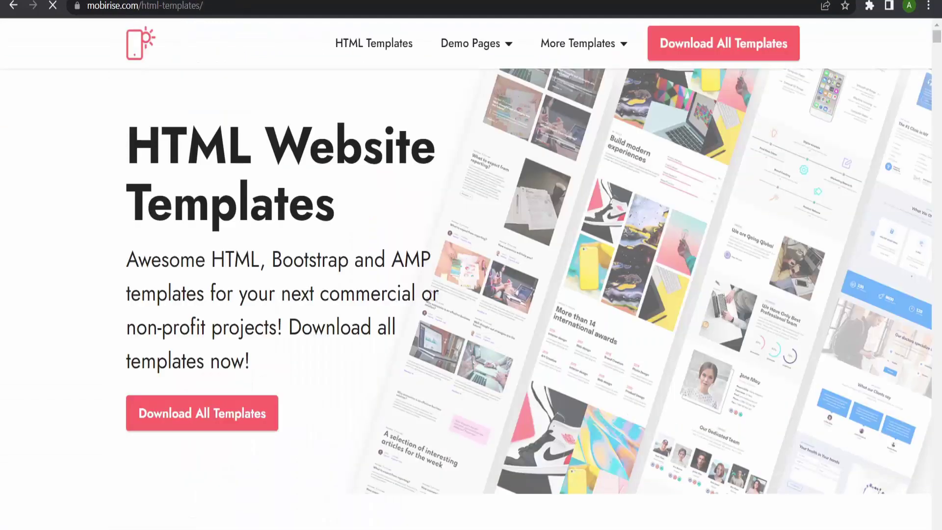
scroll(123, 183, down, 8)
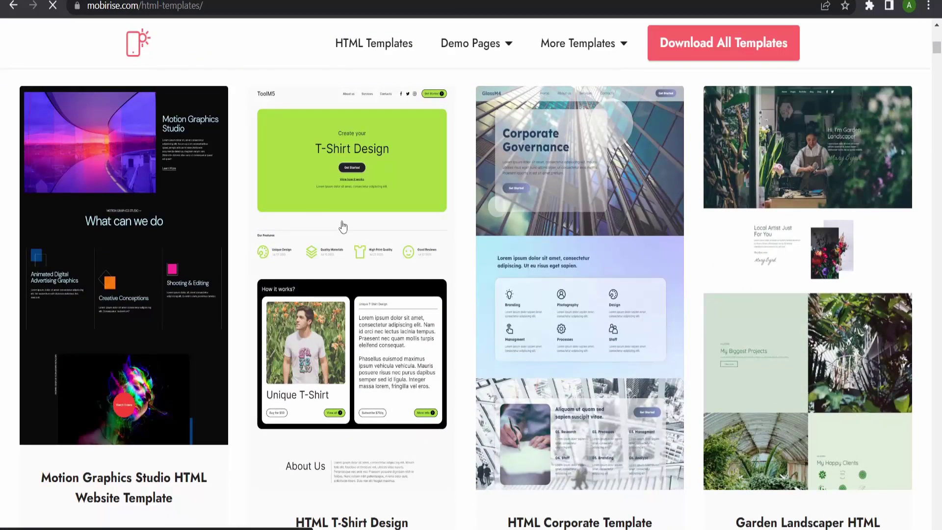
right_click(342, 226)
click(371, 237)
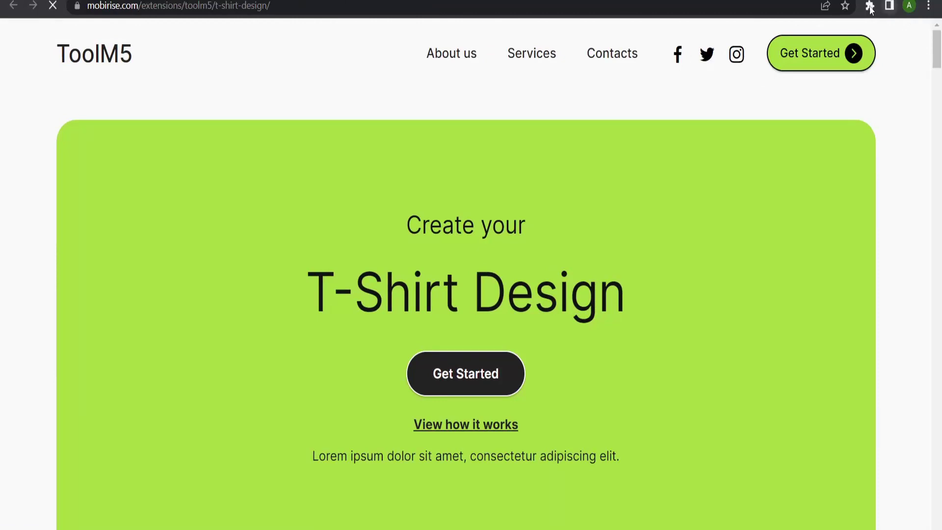
click(869, 6)
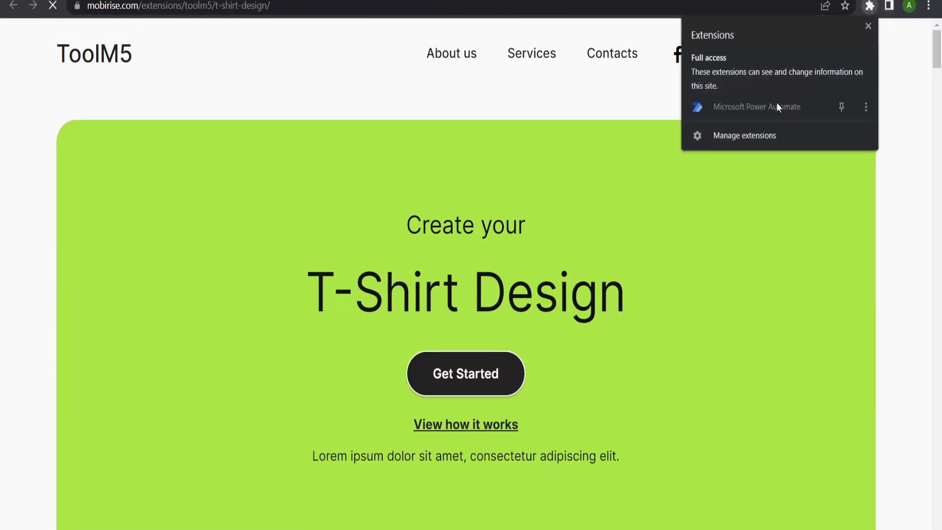
click(508, 84)
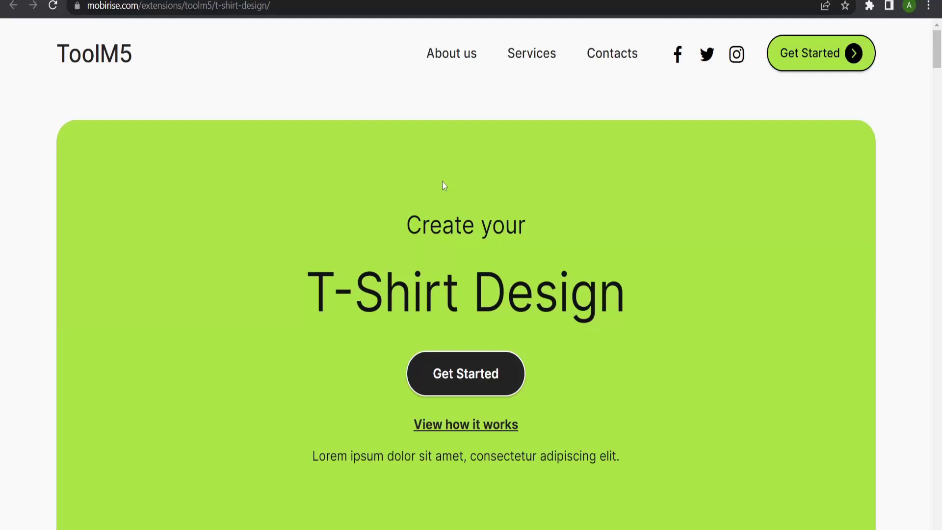
- Open DevTools, search the T-Shirt Design page source, and run Wappalyzer on the page
key(ctrl+shift+i)
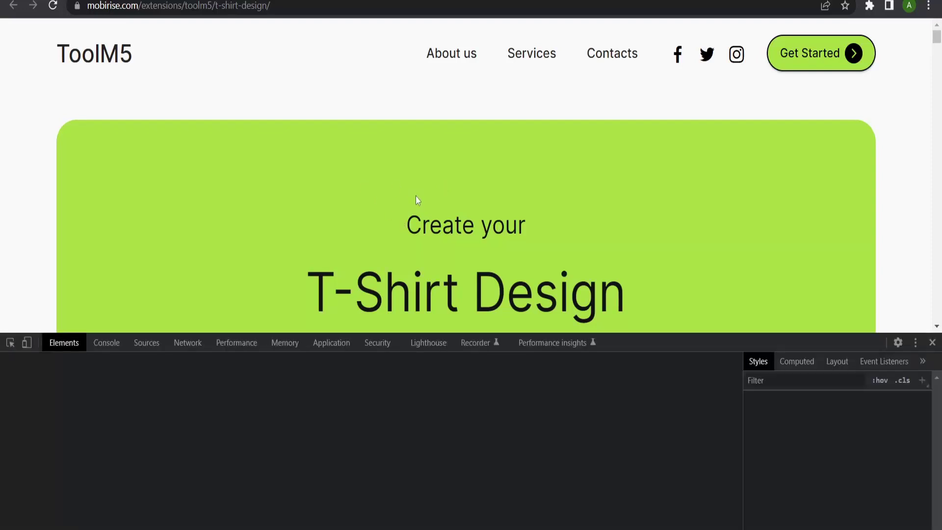
scroll(114, 446, down, 3)
scroll(113, 453, down, 2)
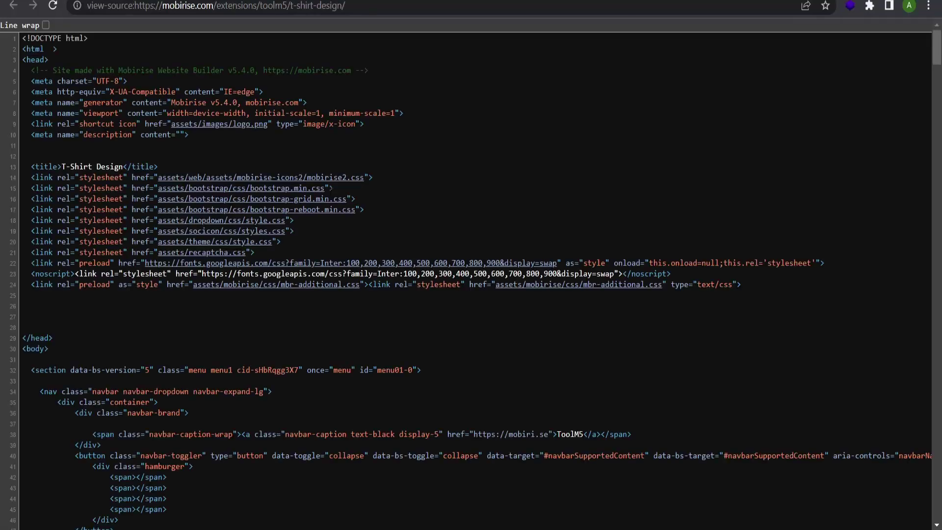
key(ctrl+f)
text(word)
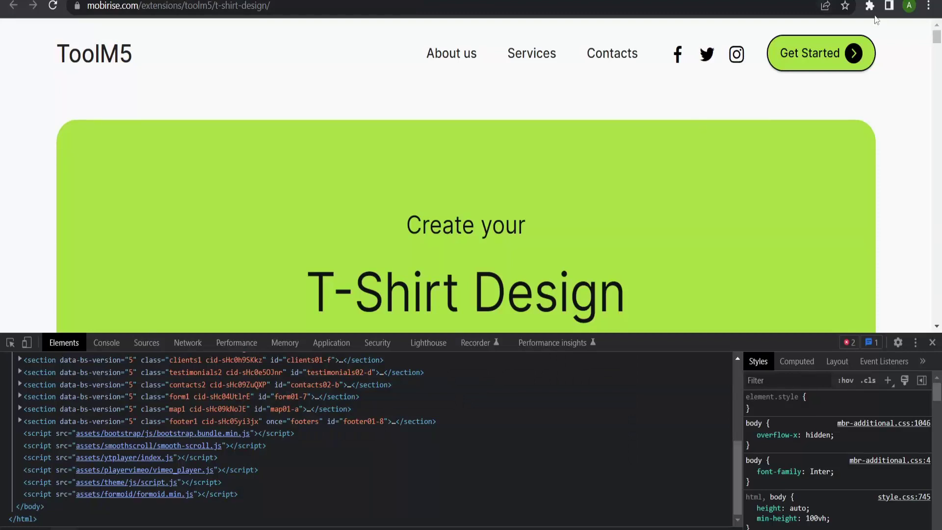
click(869, 6)
click(755, 133)
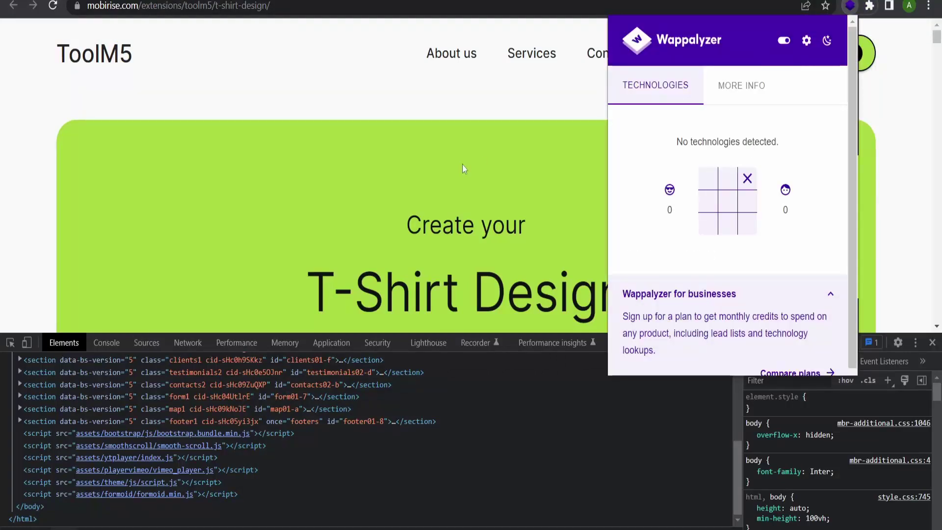
click(459, 148)
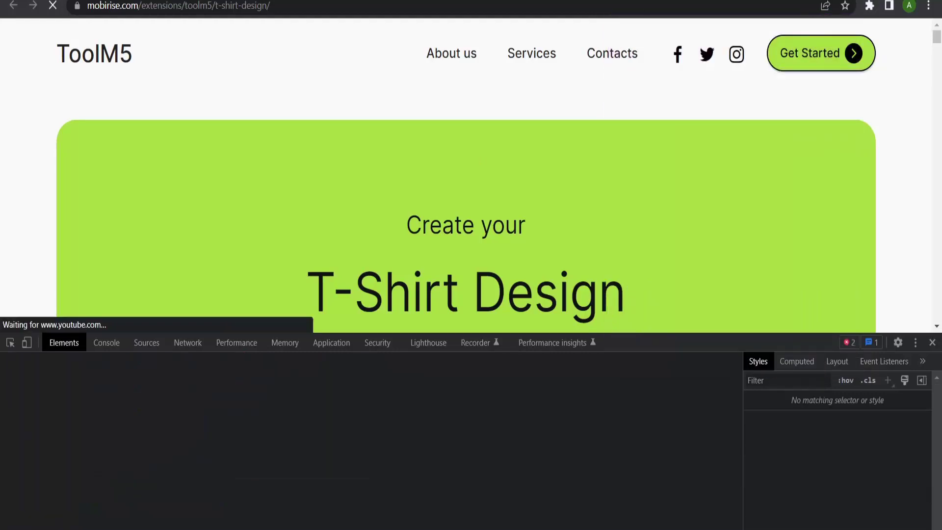
- Close DevTools and view Wappalyzer's report: Mobirise 5.4.0, Bootstrap, Cloudflare, YouTube
click(932, 344)
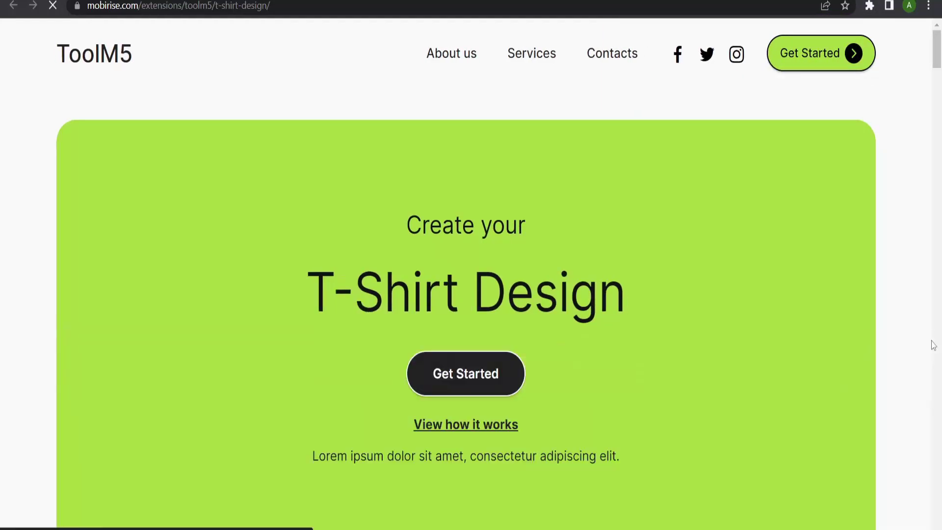
click(868, 6)
click(782, 141)
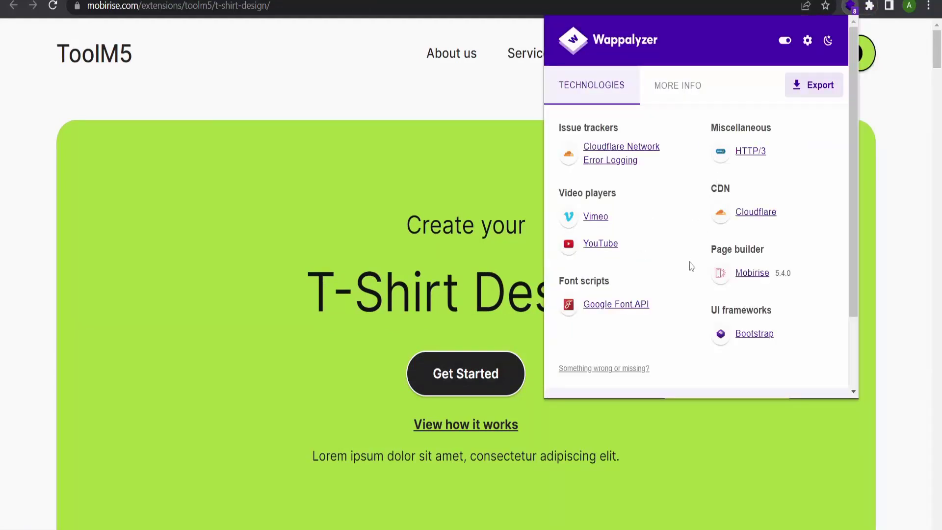
scroll(691, 266, down, 2)
click(409, 204)
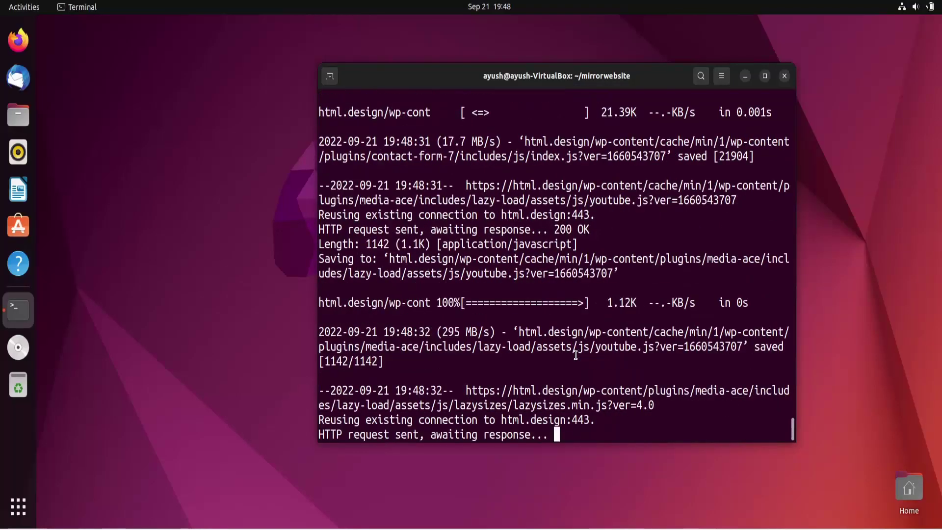
- Stop wget, enter the html.design mirror folder, and start python3 -m http.server on port 8000
key(ctrl+c)
text(clear)
key(Return)
text(ls)
key(Return)
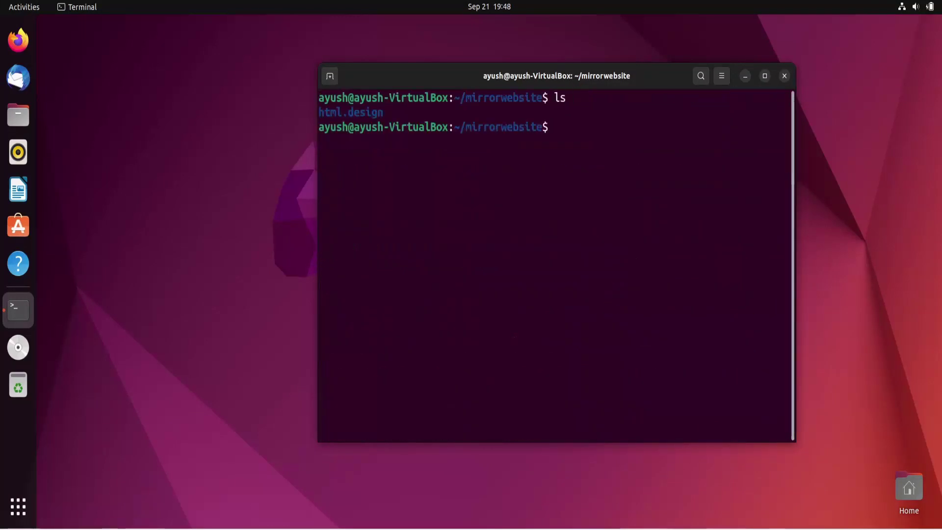
text(cd h)
key(Tab)
key(Return)
text(ls)
key(Return)
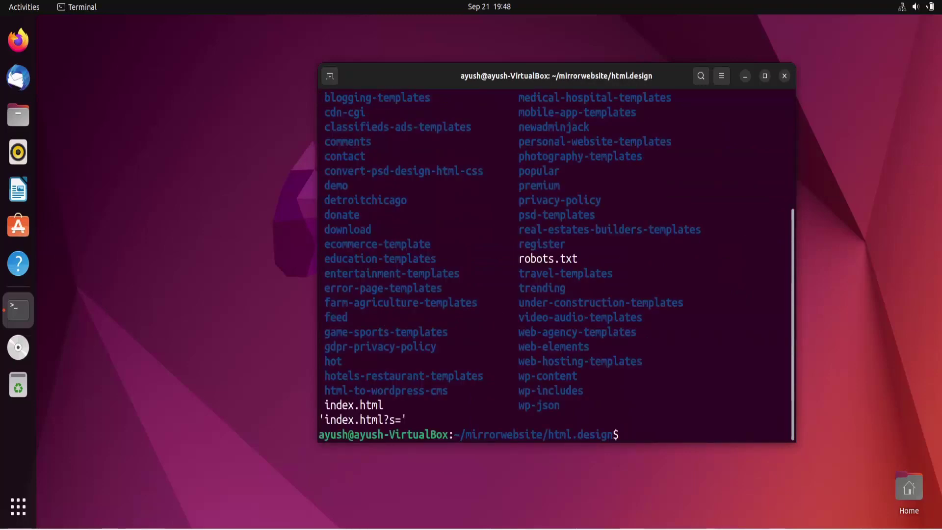
scroll(556, 264, up, 2)
scroll(556, 265, up, 2)
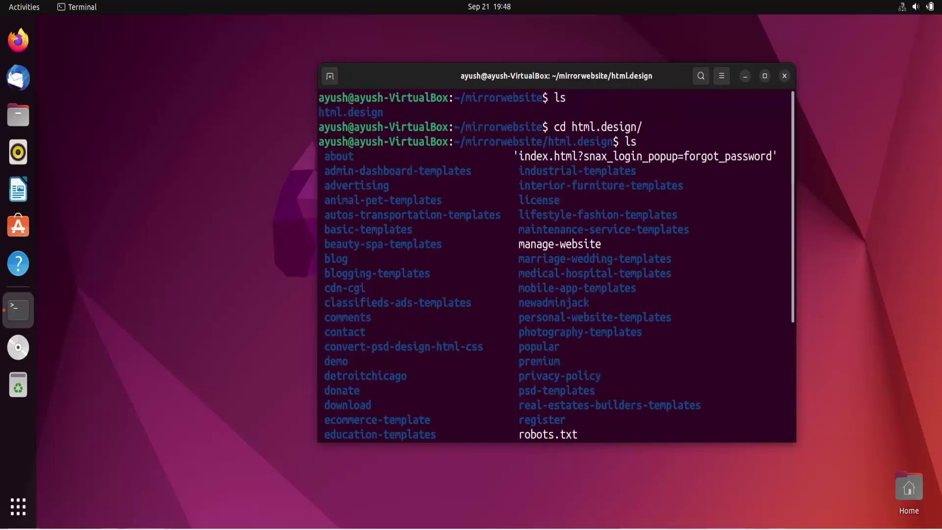
scroll(556, 265, down, 4)
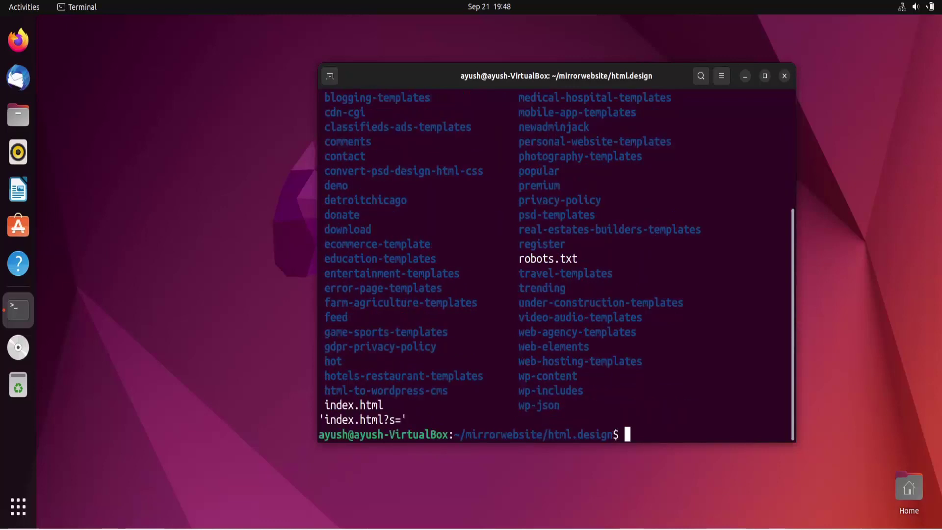
text(python 0)
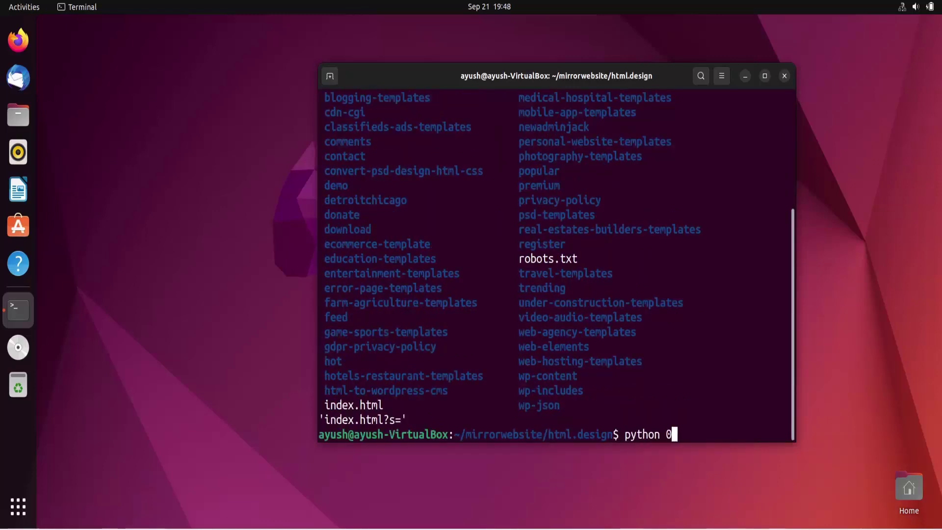
key(BackSpace)
text(3 -m http.server)
key(Return)
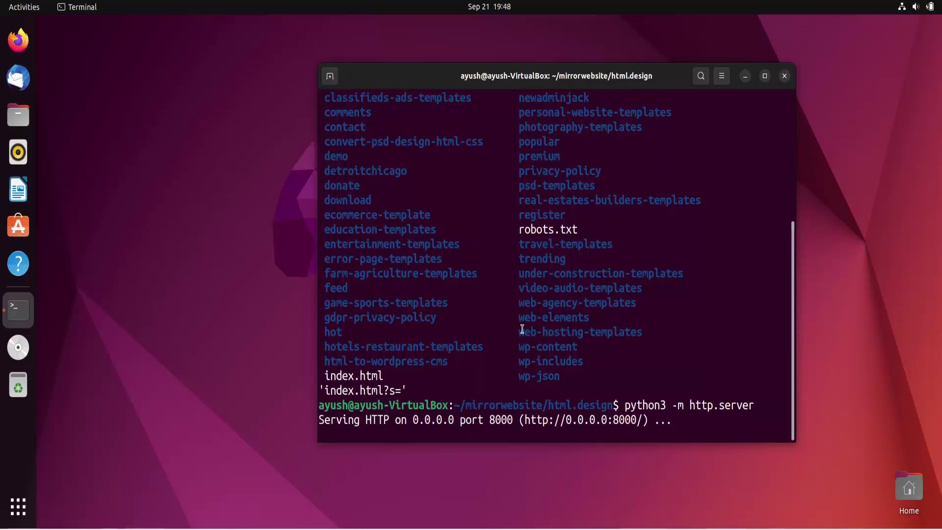
- Copy the local server address from Terminal and launch Firefox
right_click(547, 419)
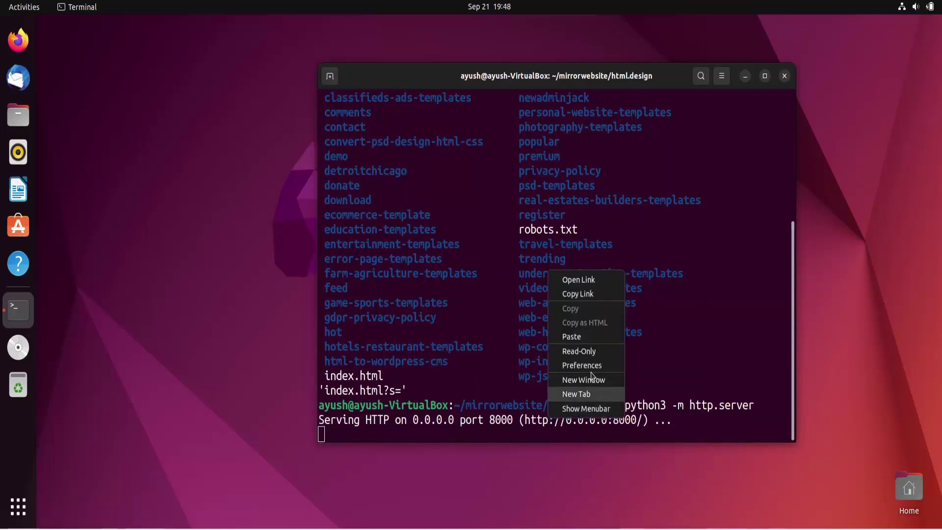
click(595, 294)
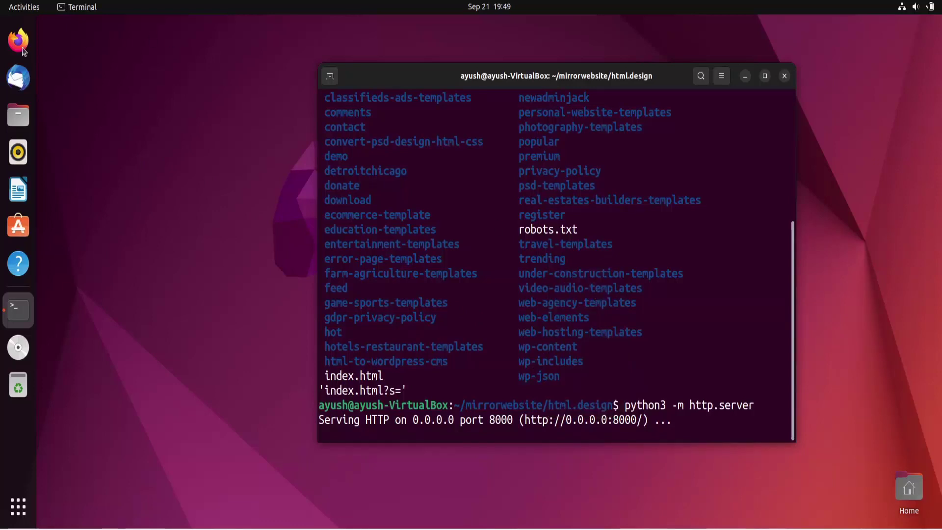
click(18, 40)
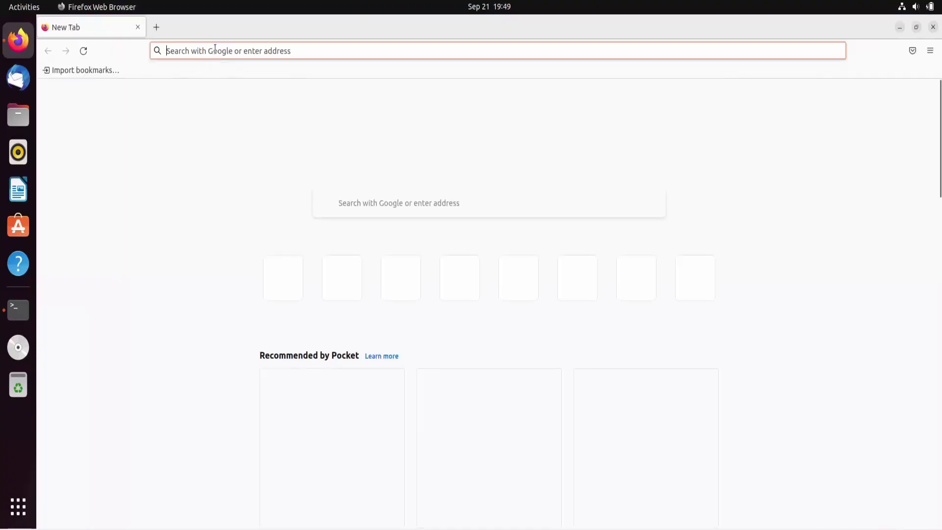
text(http://0.0.0.0:8000/)
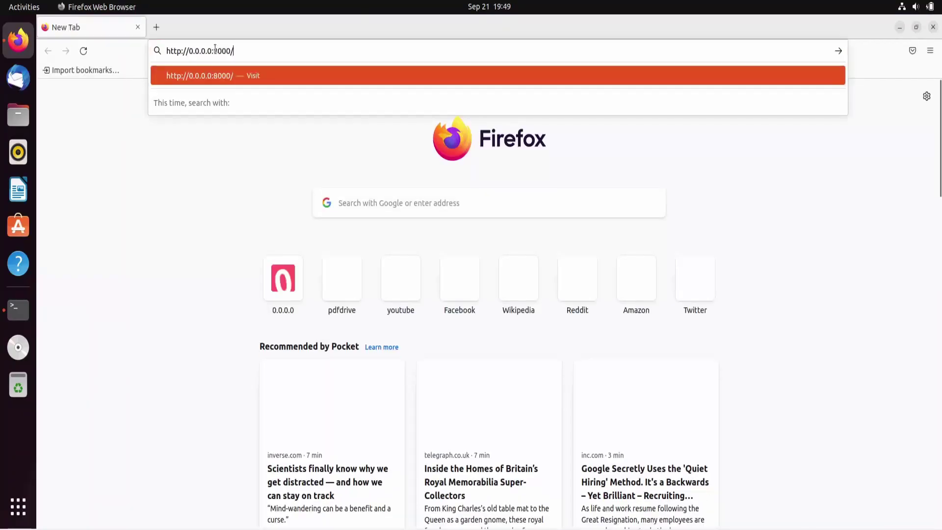
key(Return)
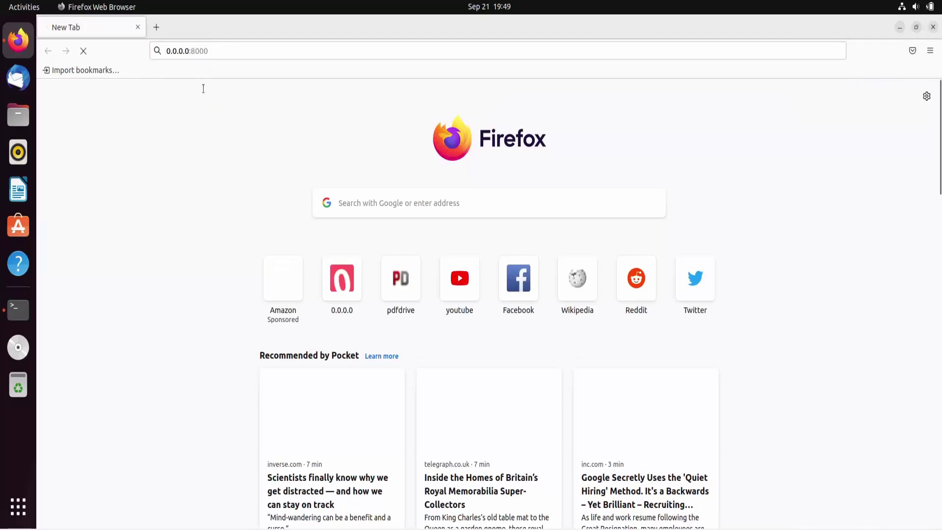
click(214, 51)
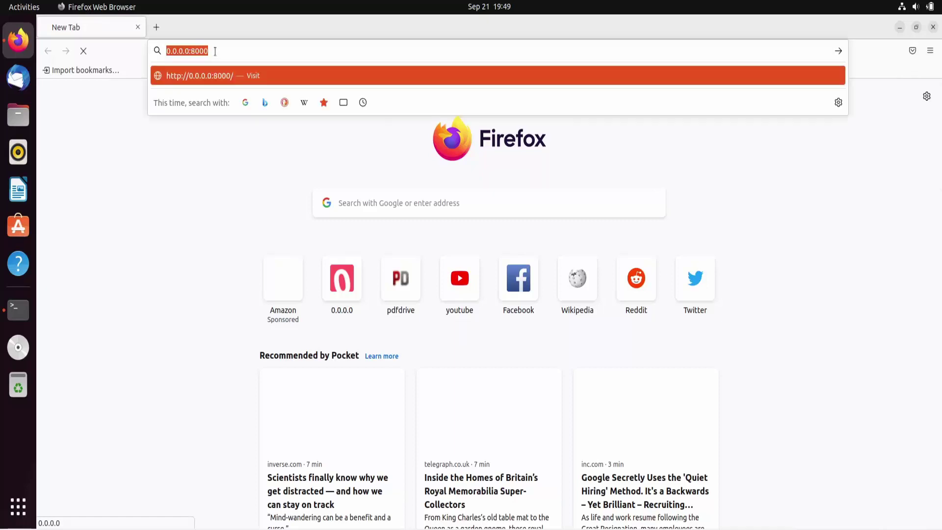
key(Return)
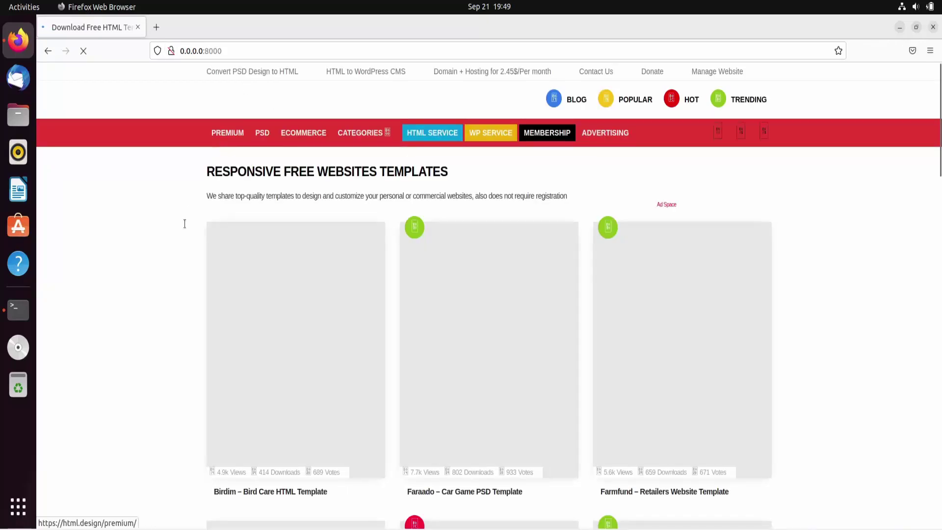
scroll(176, 248, down, 5)
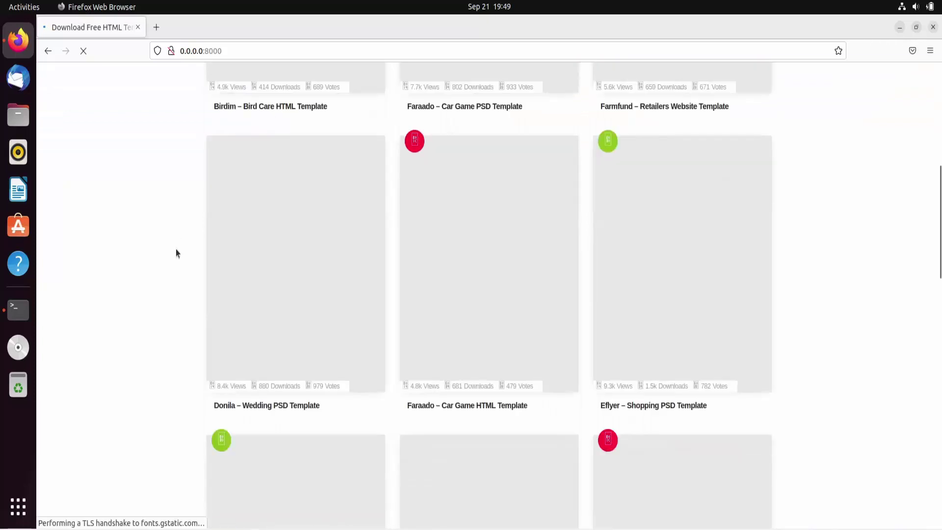
scroll(176, 248, down, 5)
scroll(176, 249, down, 4)
scroll(176, 254, down, 5)
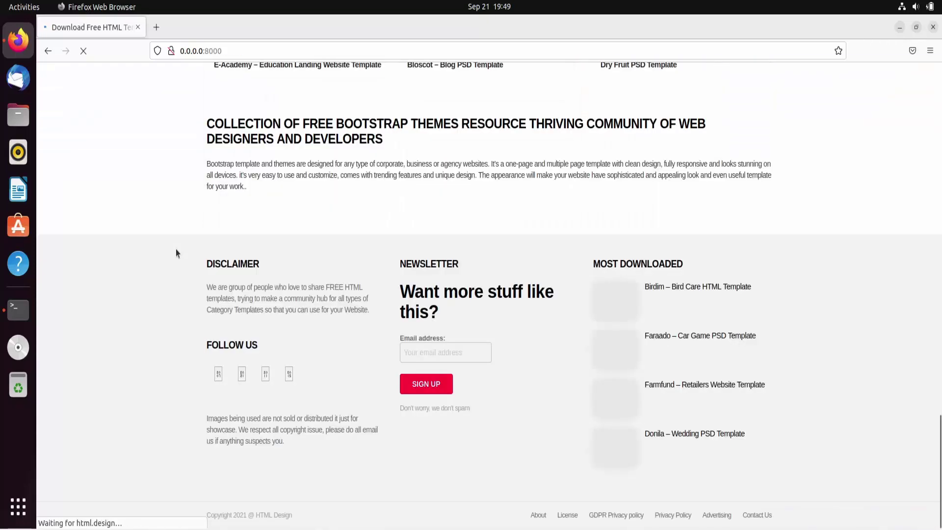
scroll(175, 254, up, 12)
scroll(176, 253, up, 3)
scroll(175, 253, up, 3)
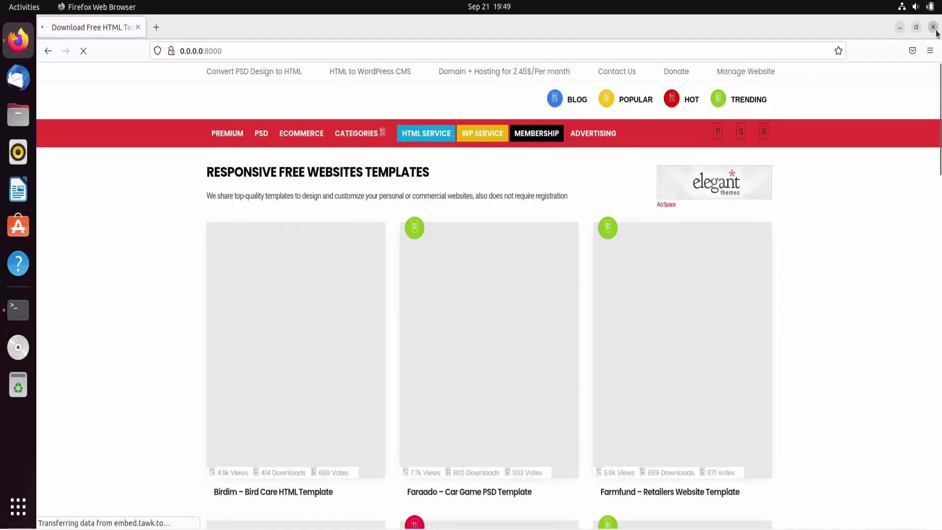
- Close Firefox, stop the HTTP server, then cd ../ and list the mirrorwebsite folder
click(932, 27)
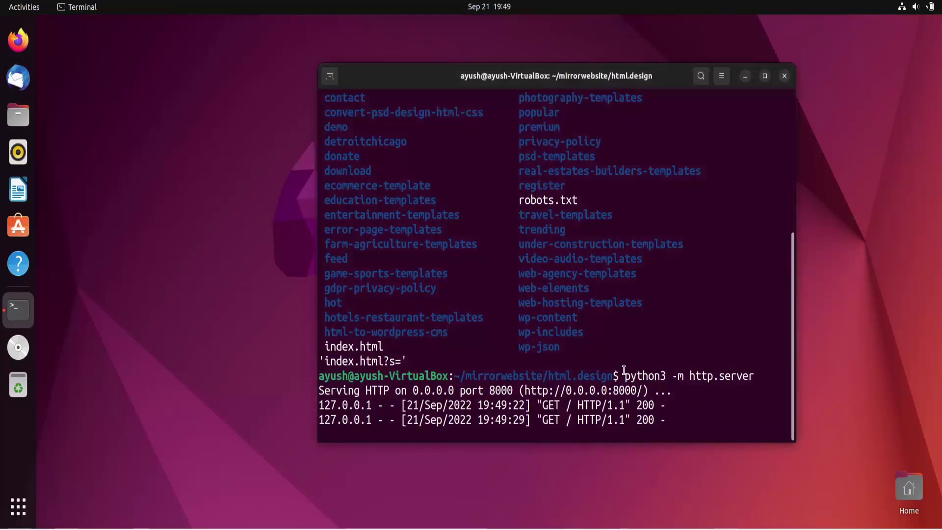
key(ctrl+c)
text(clear)
key(Return)
text(cd ../)
key(Return)
text(ls)
key(Return)
text(rm )
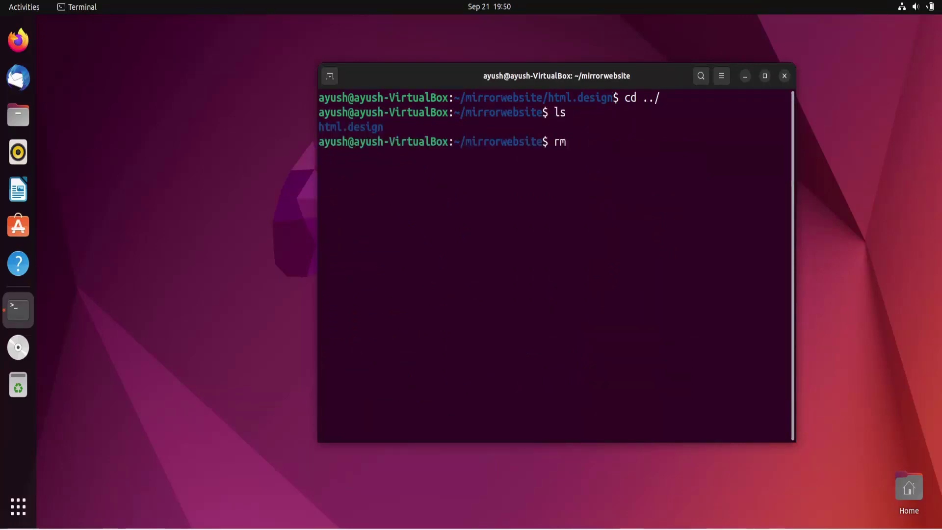
text(-rf *)
- Delete everything in mirrorwebsite with rm -rf * and confirm with ls that it is empty
key(Return)
text(clear)
key(Return)
text(ls)
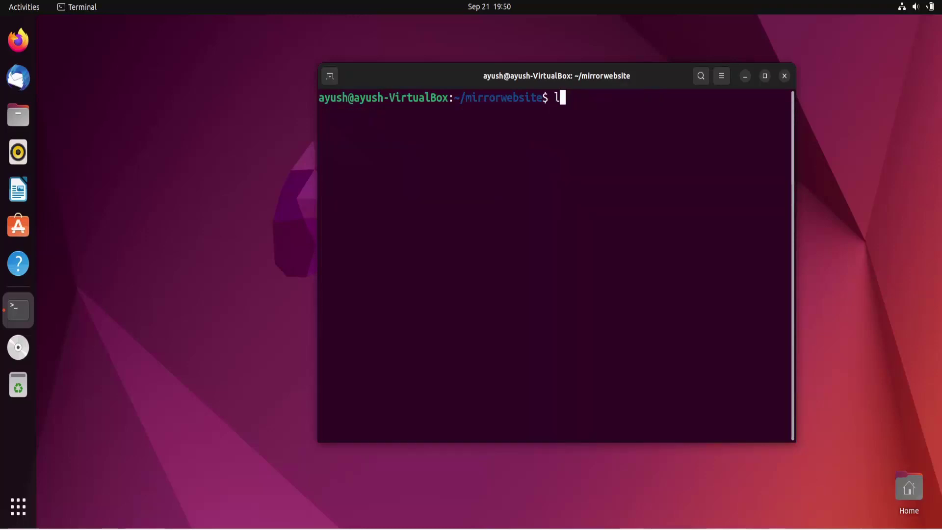
key(Return)
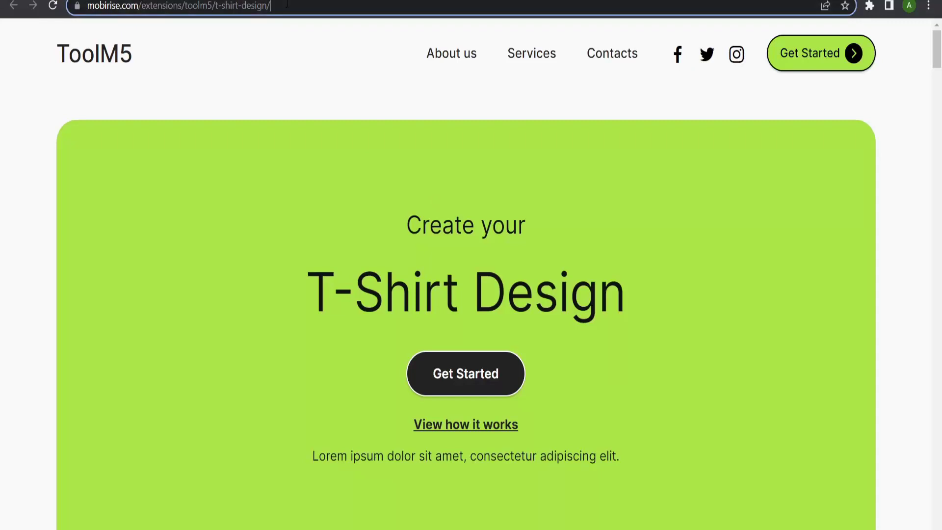
click(287, 6)
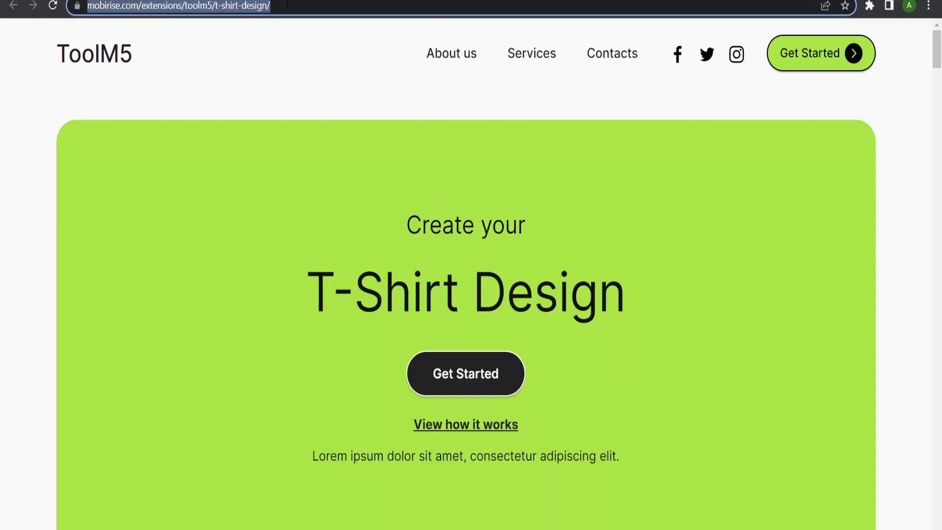
click(334, 216)
scroll(334, 215, down, 3)
scroll(335, 216, down, 5)
scroll(335, 216, down, 6)
scroll(335, 219, down, 5)
scroll(335, 219, down, 5)
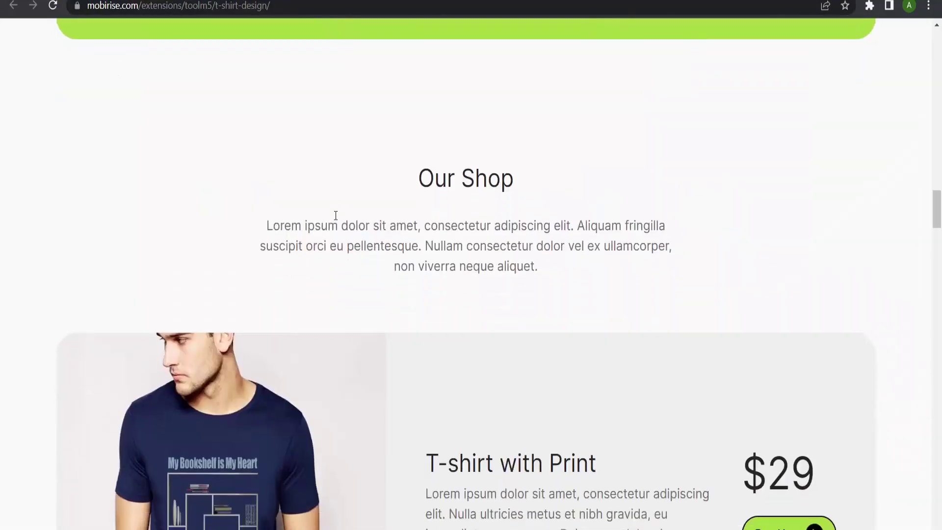
scroll(335, 220, down, 5)
scroll(335, 219, down, 5)
scroll(334, 220, down, 5)
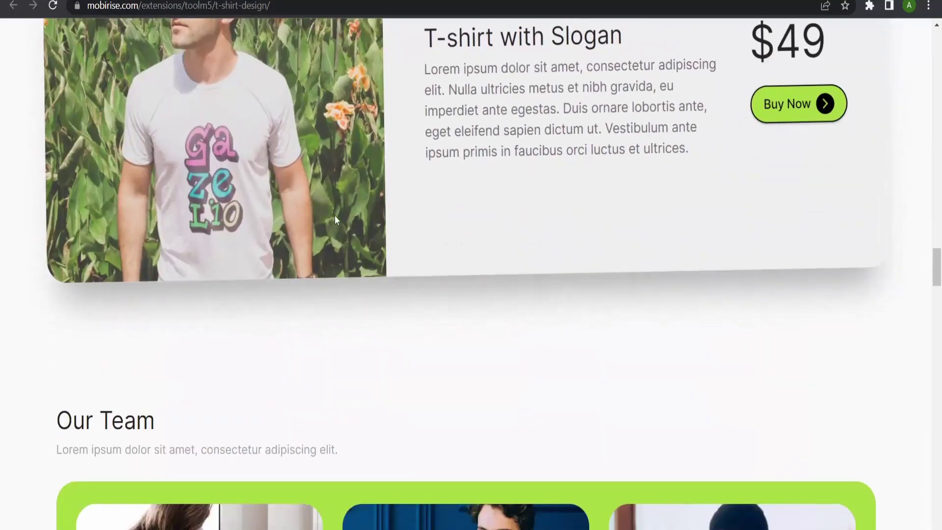
scroll(335, 219, down, 5)
scroll(335, 220, down, 4)
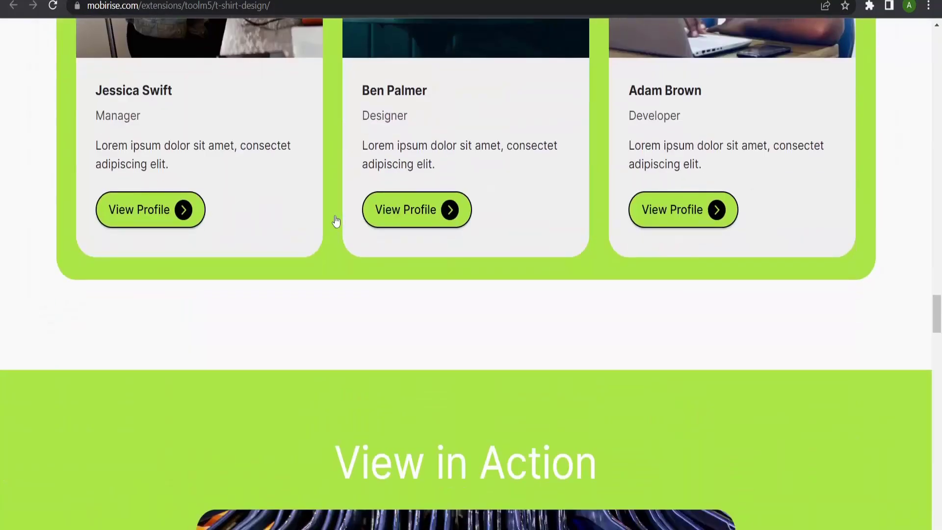
scroll(335, 219, up, 3)
scroll(332, 216, up, 5)
scroll(333, 216, up, 5)
scroll(333, 216, up, 5)
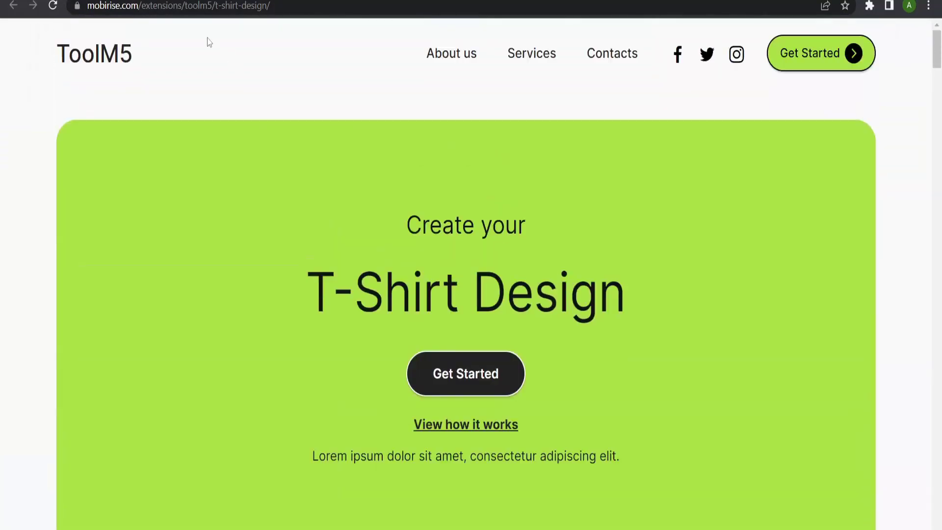
mouse_move(215, 5)
mouse_down()
mouse_move(88, 5)
mouse_move(270, 6)
mouse_up()
key(BackSpace)
key(BackSpace)
key(BackSpace)
key(BackSpace)
key(BackSpace)
key(BackSpace)
key(BackSpace)
key(BackSpace)
key(Return)
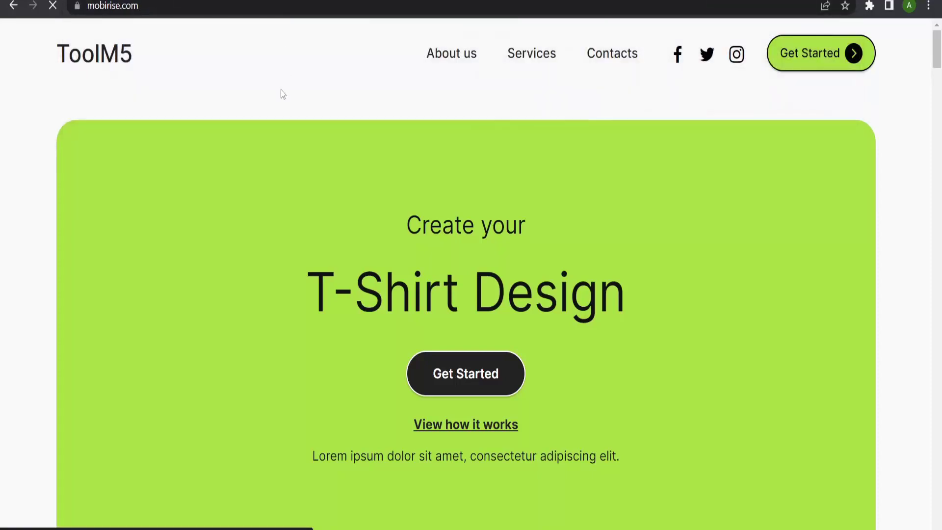
scroll(237, 193, down, 5)
scroll(236, 193, down, 5)
scroll(236, 193, down, 5)
scroll(236, 193, down, 5)
scroll(236, 193, up, 5)
scroll(235, 194, up, 5)
scroll(236, 193, up, 5)
scroll(237, 193, up, 5)
scroll(236, 194, up, 4)
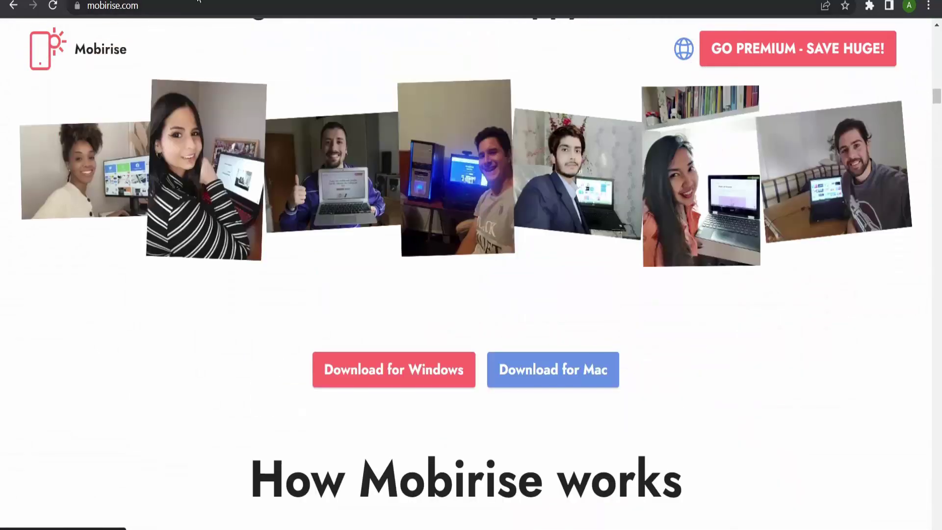
- Return to the T-Shirt Design template page via the address bar suggestions
click(189, 5)
click(190, 6)
text(//)
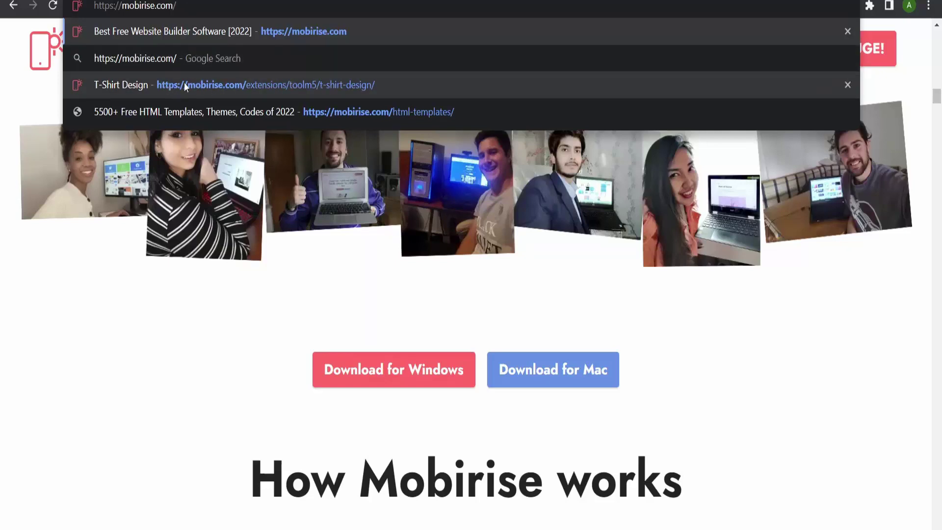
click(299, 87)
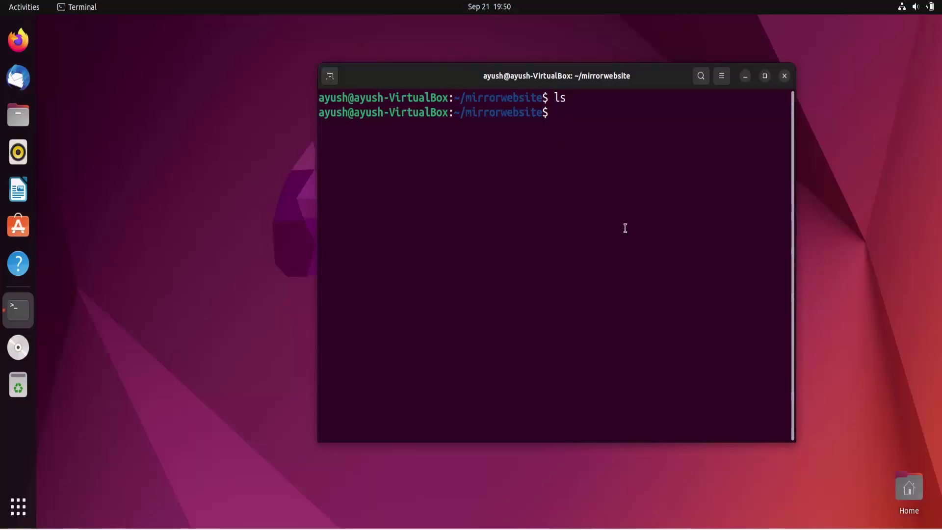
- Rerun the recalled wget -m -k -p command with the pasted T-Shirt Design URL instead of the old one
key(Up)
key(Up)
key(Up)
key(Up)
key(Up)
key(Up)
key(Up)
key(Up)
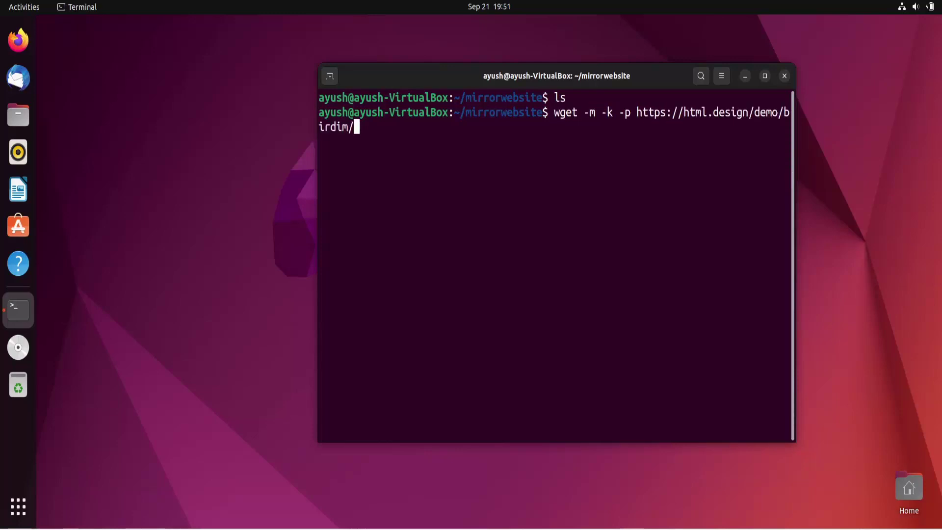
key(BackSpace)
key(BackSpace)
key(BackSpace)
key(BackSpace)
key(BackSpace)
key(BackSpace)
key(BackSpace)
key(BackSpace)
key(BackSpace)
key(ctrl+shift+v)
key(Return)
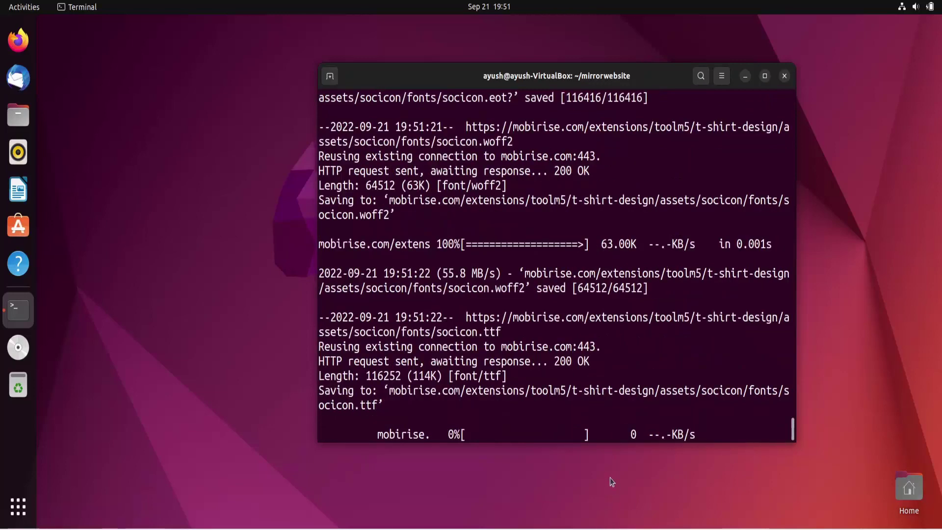
click(592, 500)
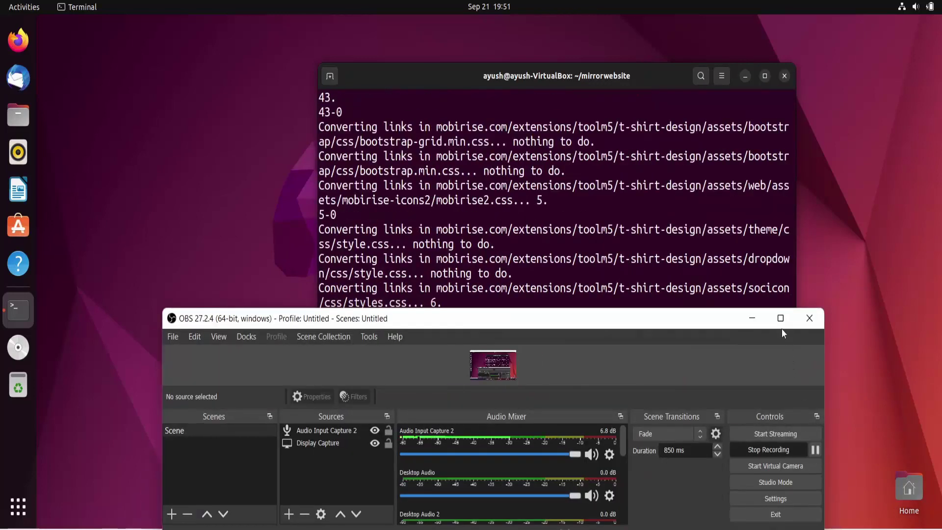
click(751, 318)
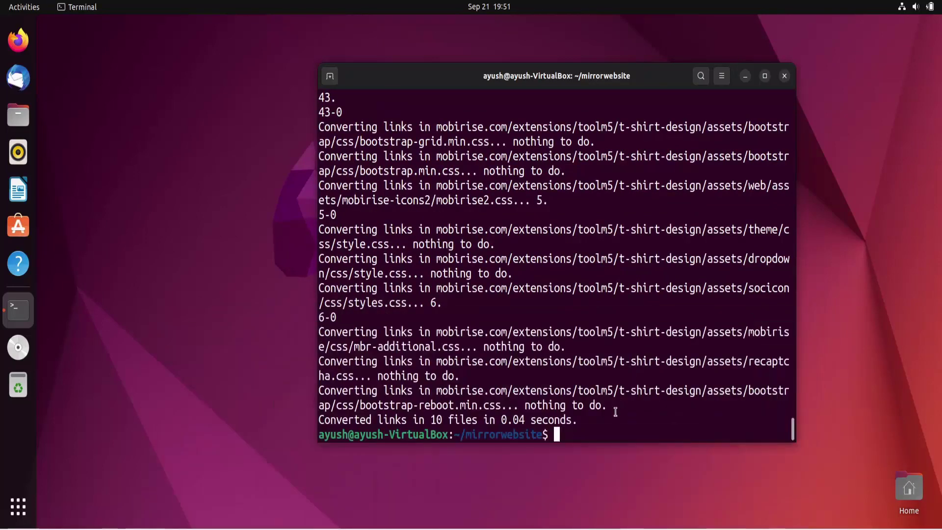
text(ls)
- List mirrorwebsite, look inside mobirise.com, then return to mirrorwebsite
key(Return)
text(cd mo)
key(Tab)
key(Return)
text(ls)
key(Return)
text(clear)
key(Return)
text(ls)
key(Return)
text(cd ../)
key(Return)
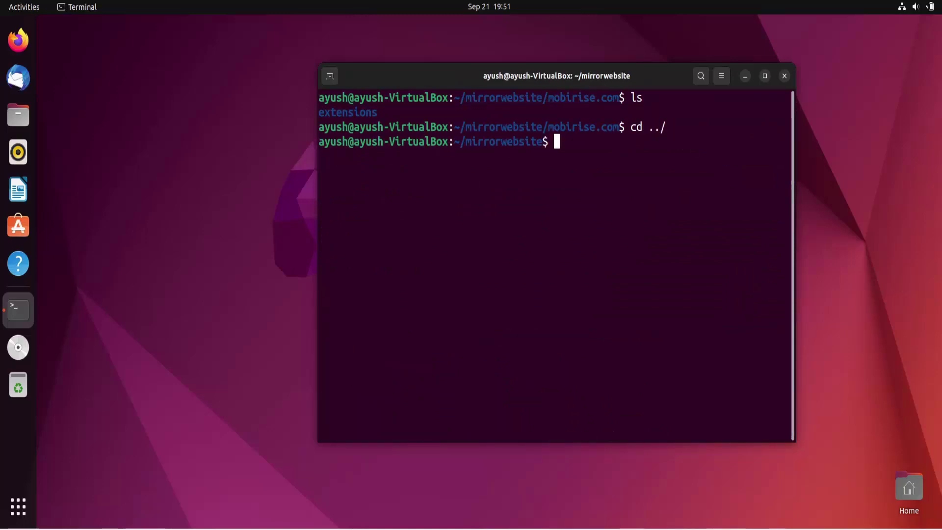
text(ls)
key(Return)
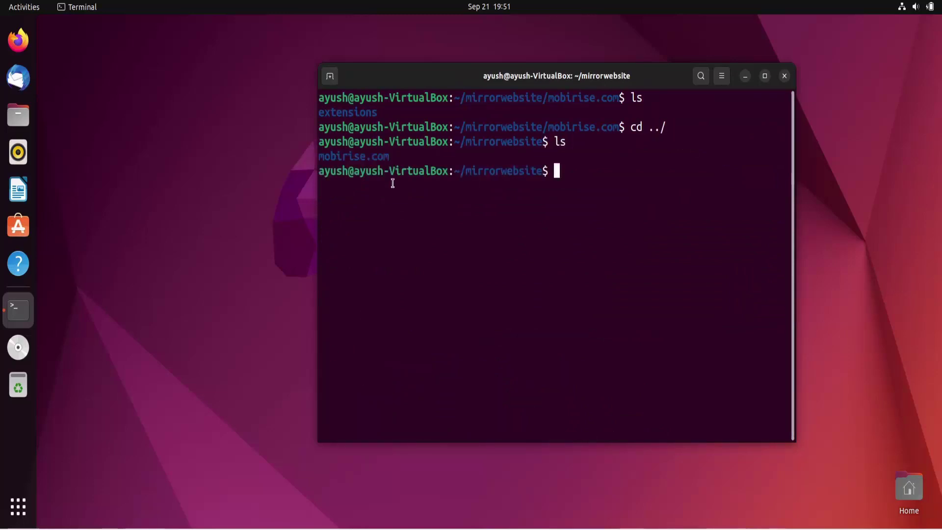
drag(398, 160, 310, 160)
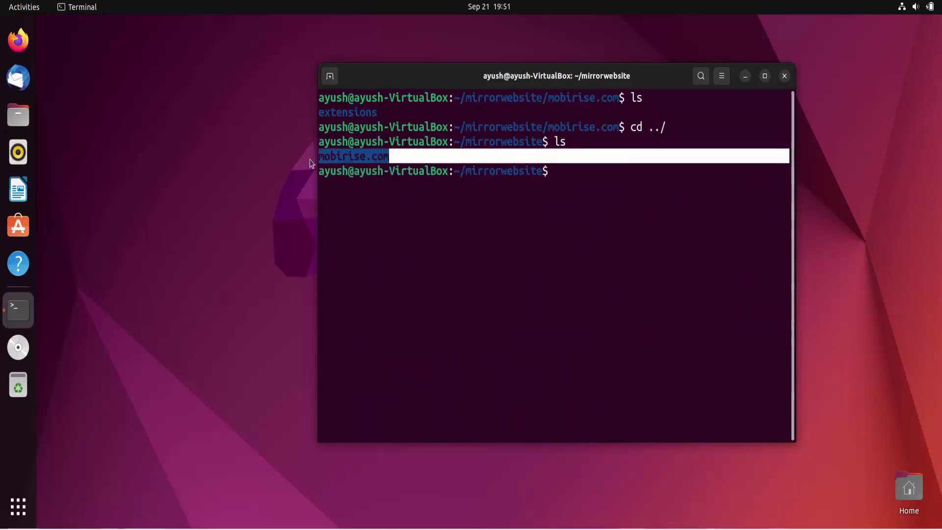
click(458, 155)
text(cd m)
- Descend through mobirise.com/extensions/toolm5/t-shirt-design, listing folders to find assets and index.html
key(Tab)
key(Return)
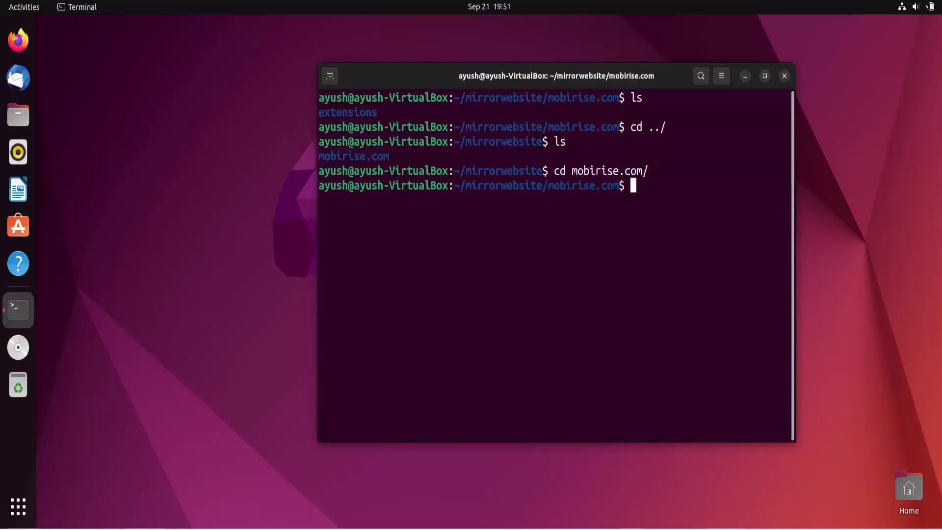
text(cd e)
key(Tab)
key(Return)
text(ls)
key(Return)
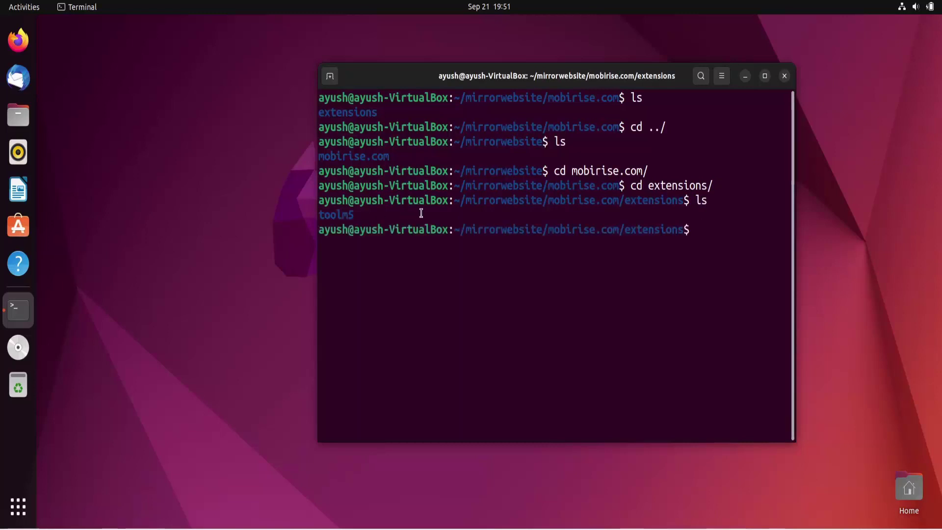
text(cd tol)
key(Tab)
key(Return)
text(ls)
key(Return)
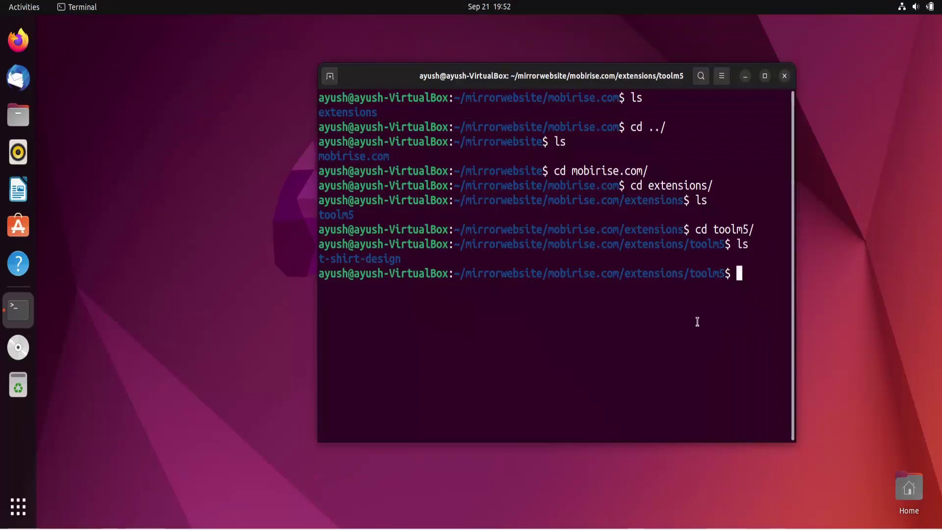
text(l)
text(s)
key(Return)
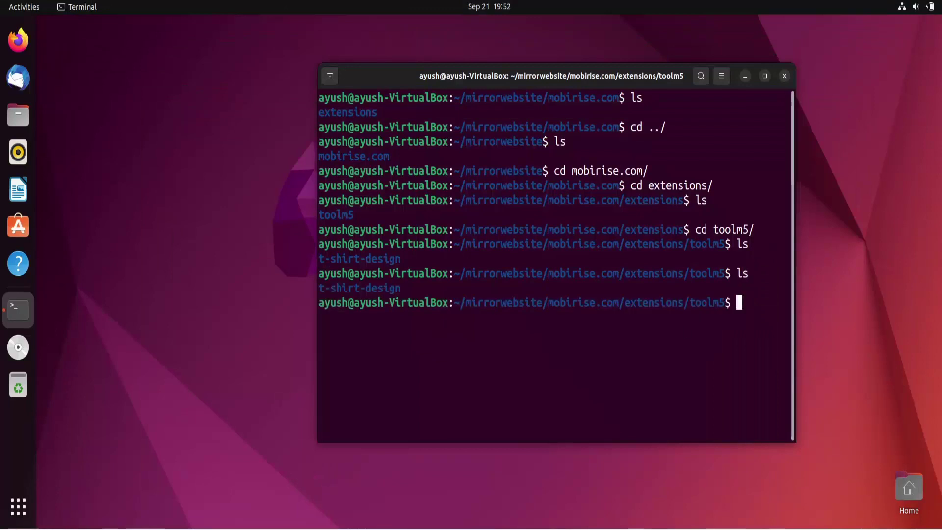
text(cd t)
key(Tab)
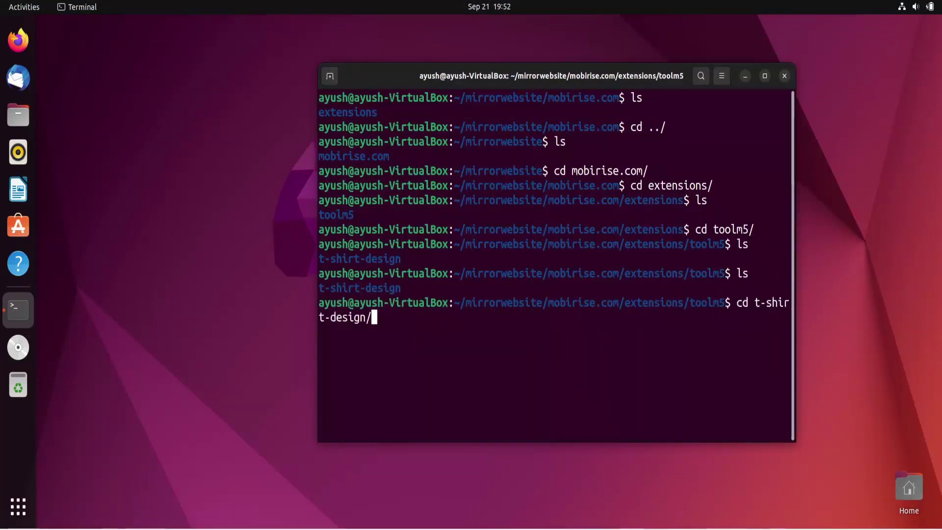
key(Return)
text(ls)
key(Return)
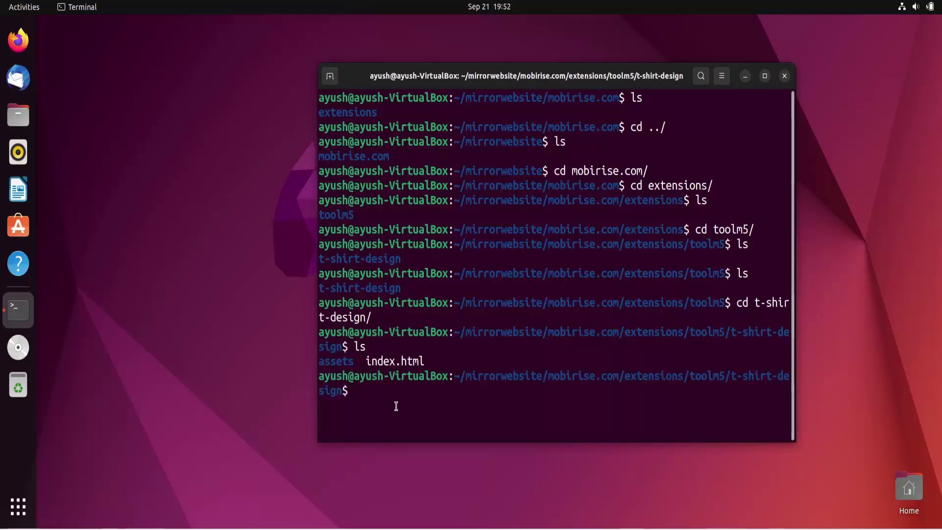
text(cd ../.../)
- Climb back up with cd ../../../ to mirrorwebsite and list it
key(Return)
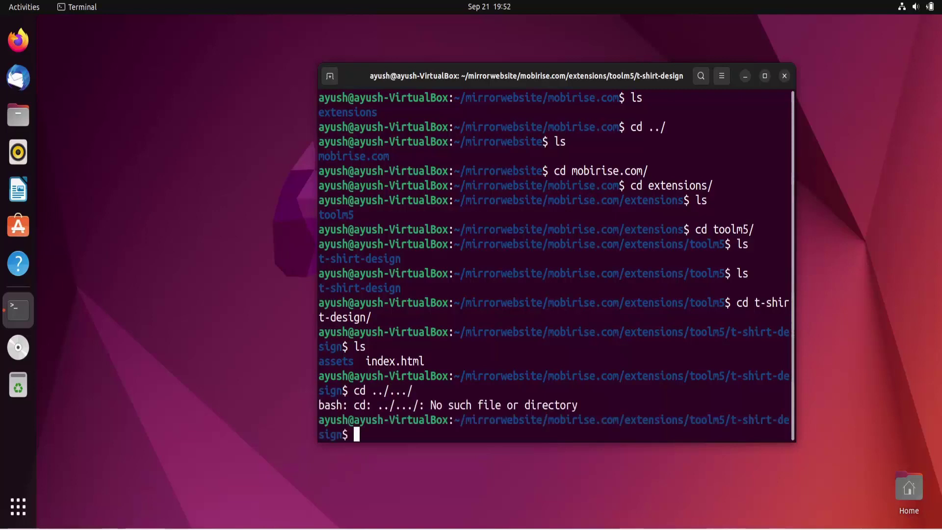
text(cd ../)
key(Return)
text(cd ../.)
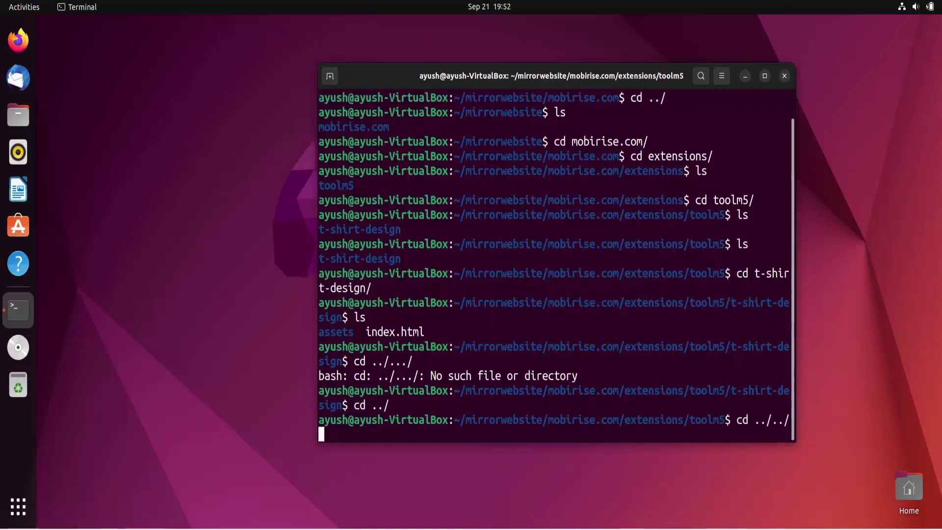
text(./)
key(Return)
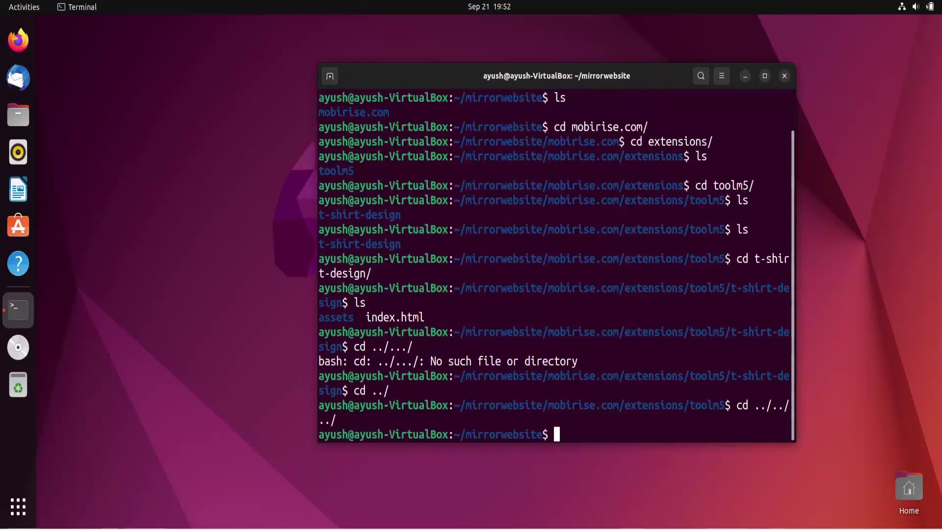
text(cd)
key(BackSpace)
key(BackSpace)
text(ls)
key(Return)
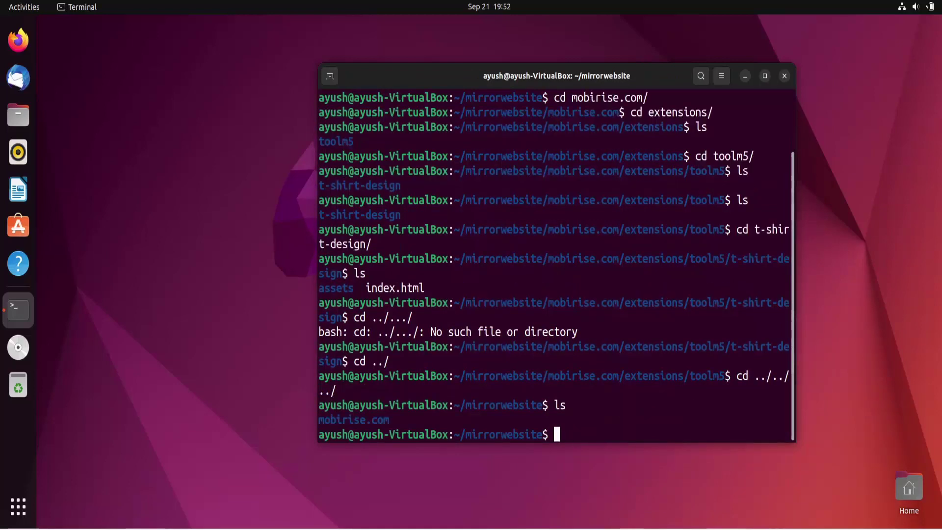
- Clear the screen, run python3 -m http.server on port 8000, copy its link, and open Firefox
key(ctrl+l)
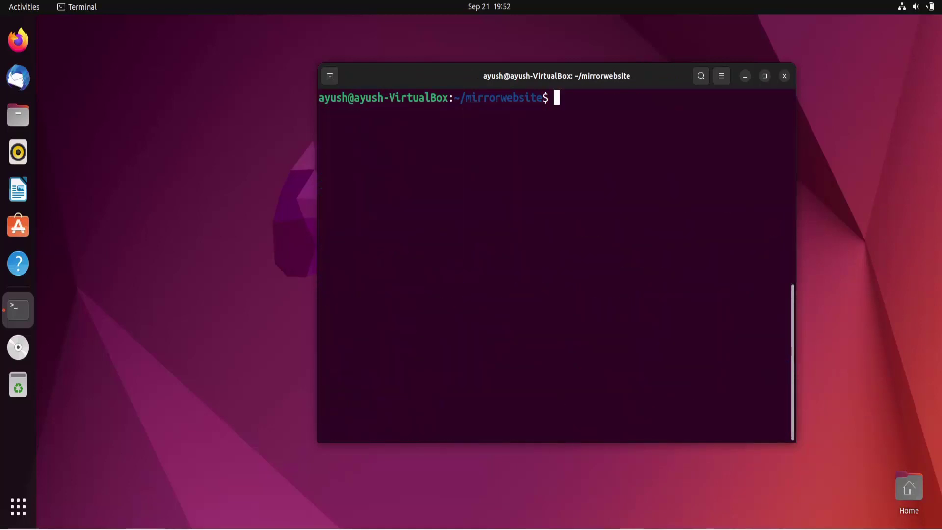
text(python3 )
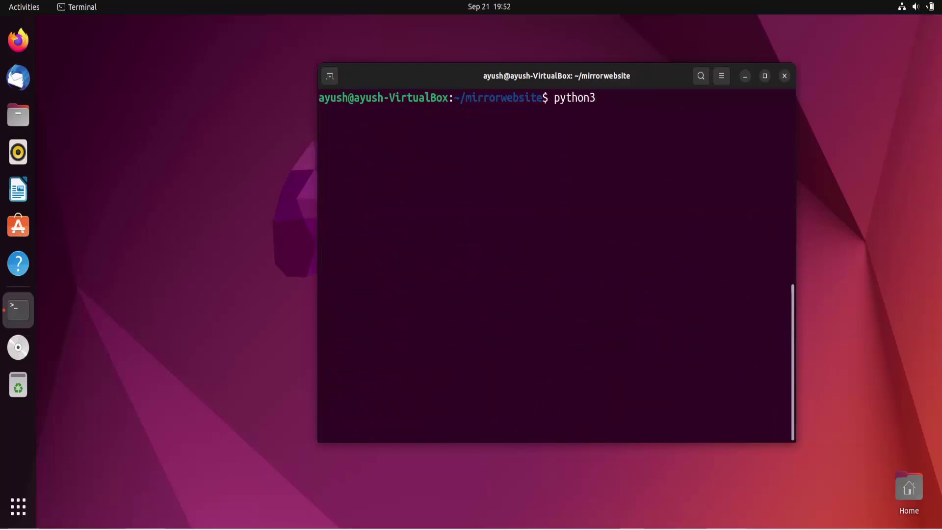
text(-m http.server)
key(Return)
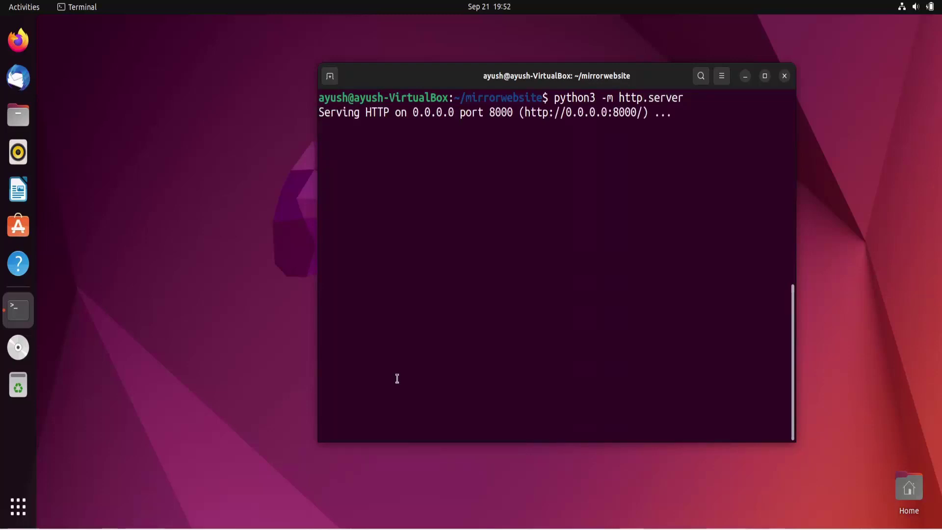
right_click(564, 116)
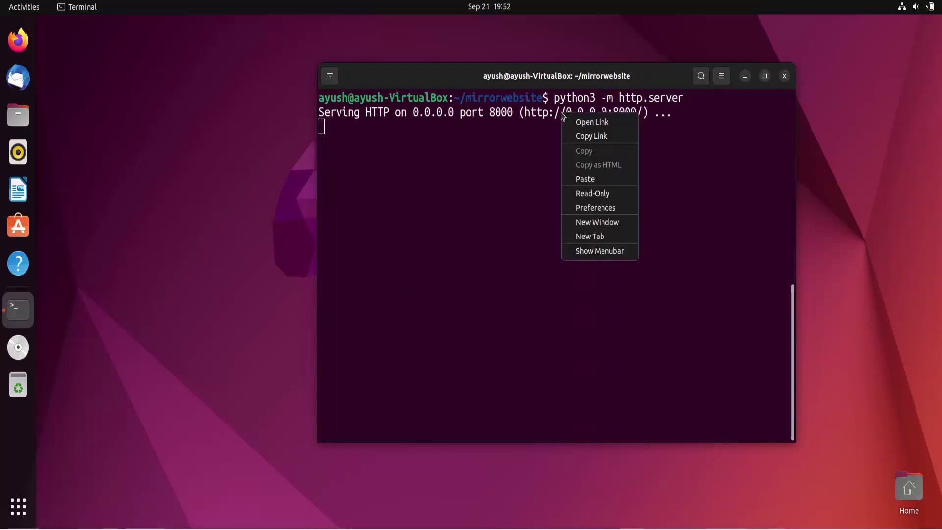
click(589, 136)
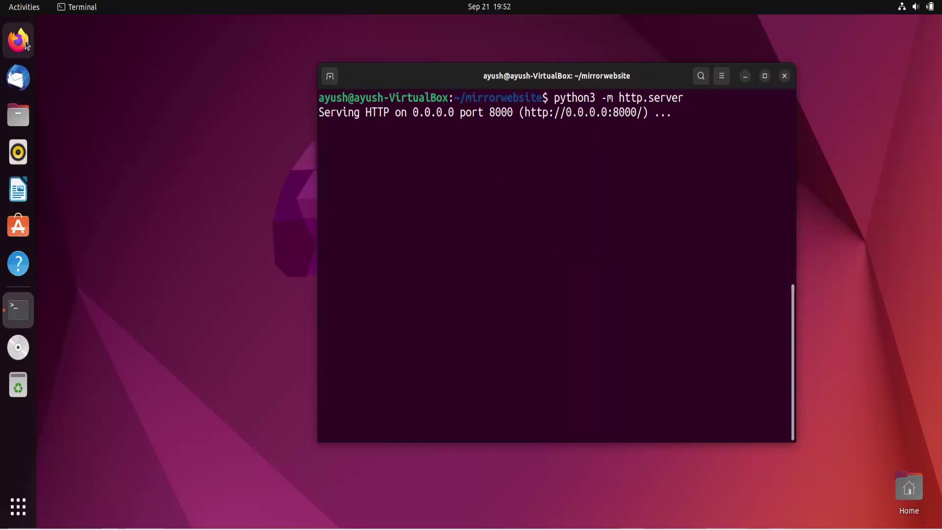
click(20, 40)
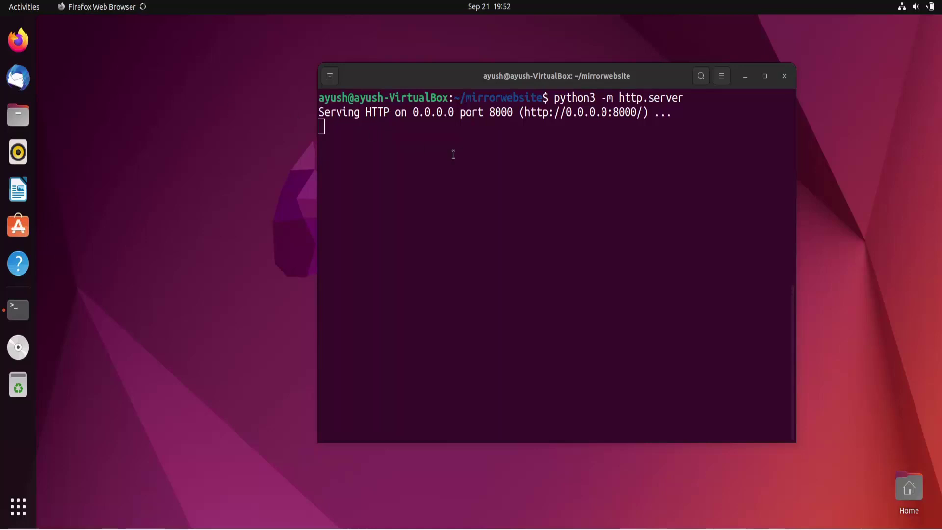
click(487, 168)
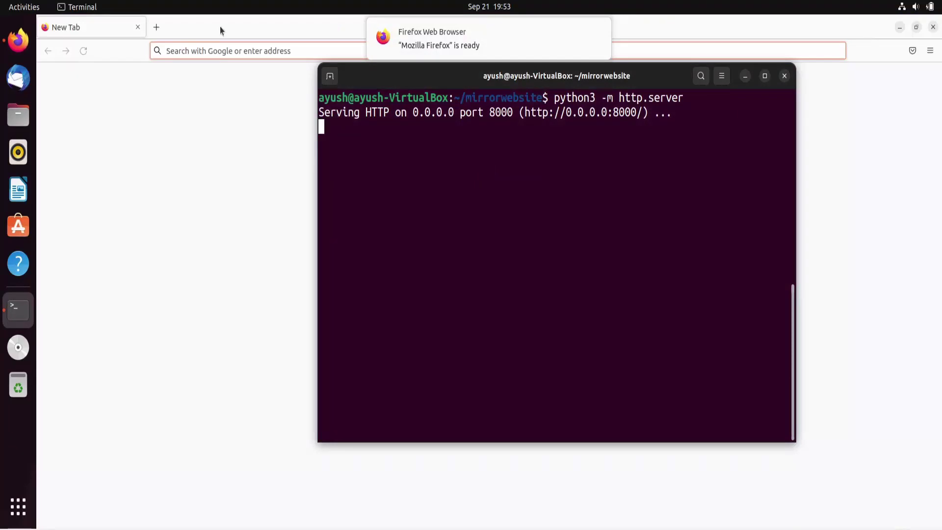
click(214, 51)
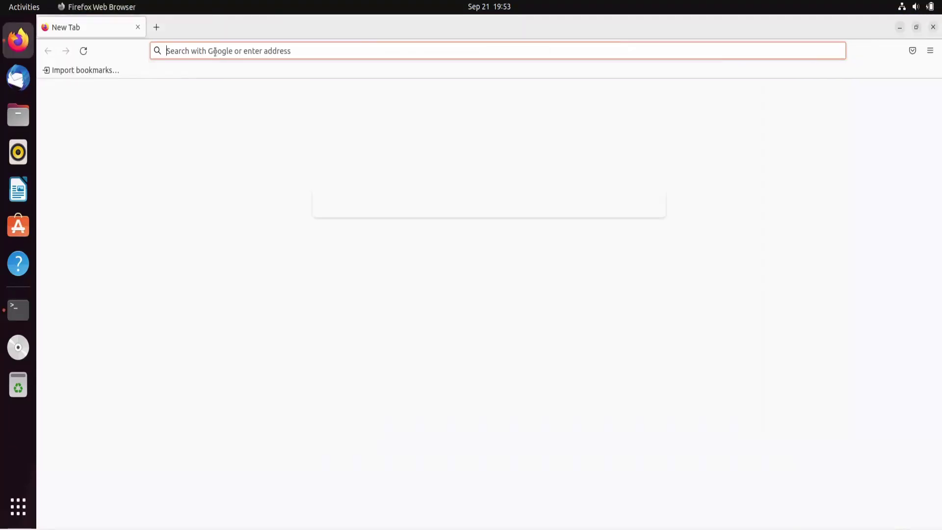
text(http://0.0.0.0:8000/)
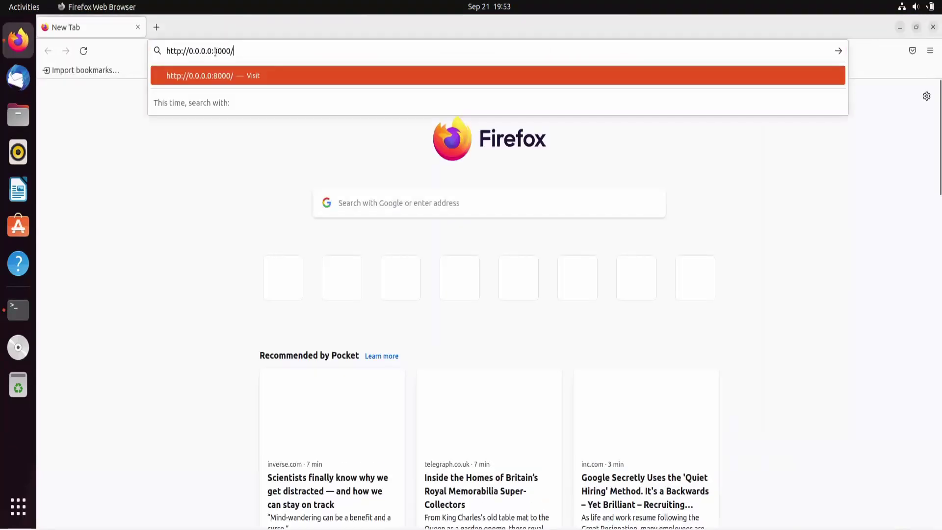
key(Return)
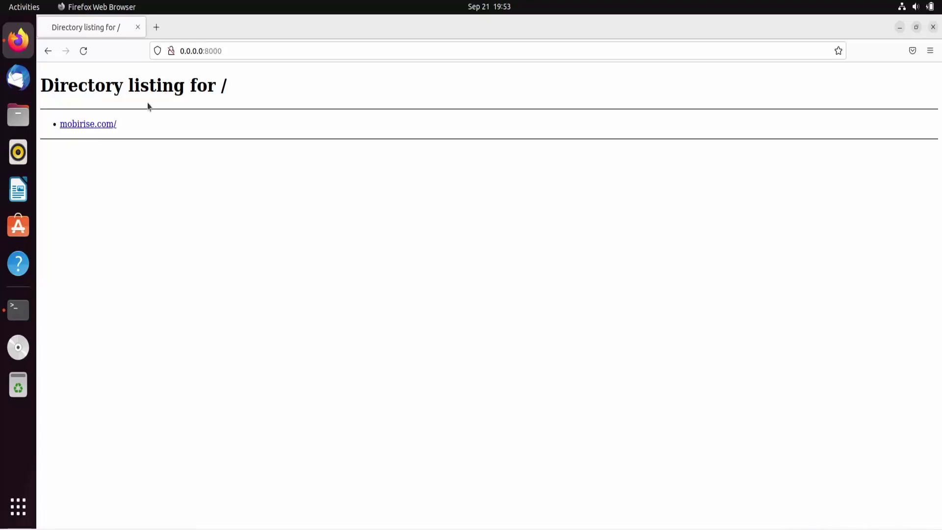
click(88, 124)
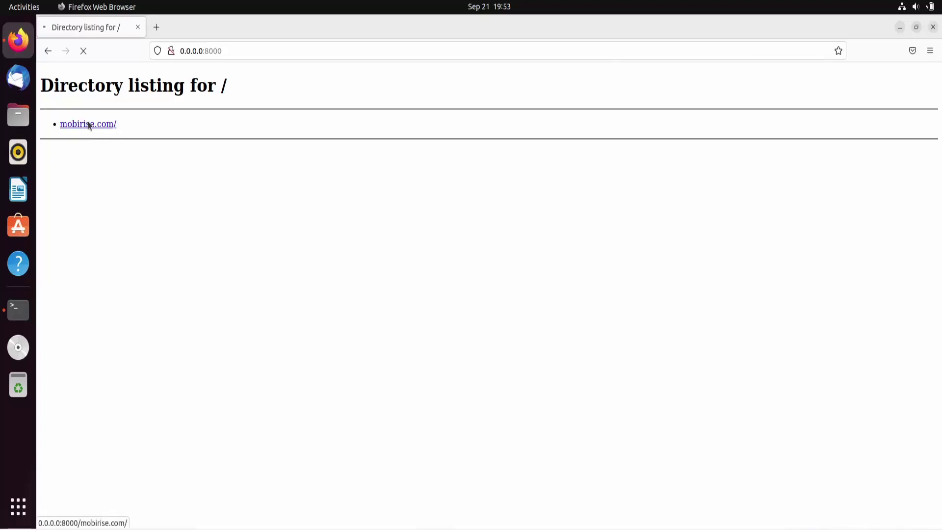
click(88, 127)
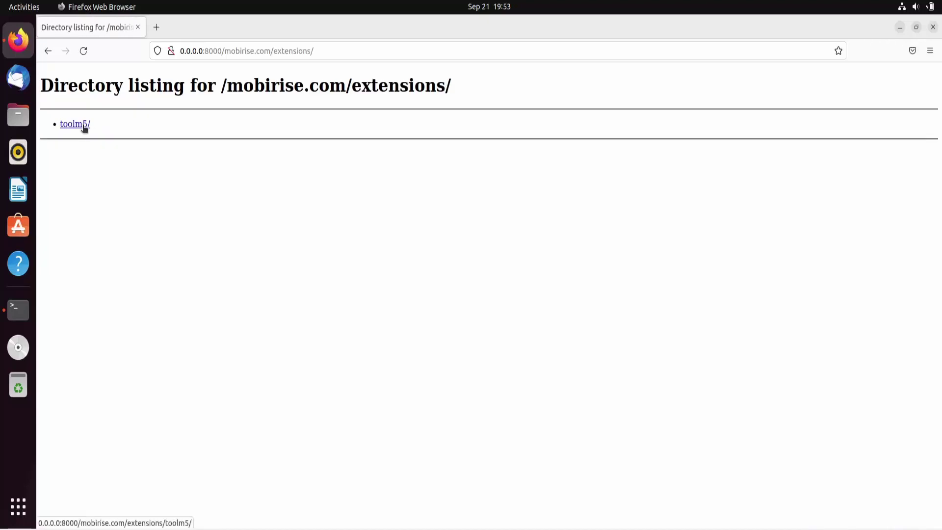
click(83, 126)
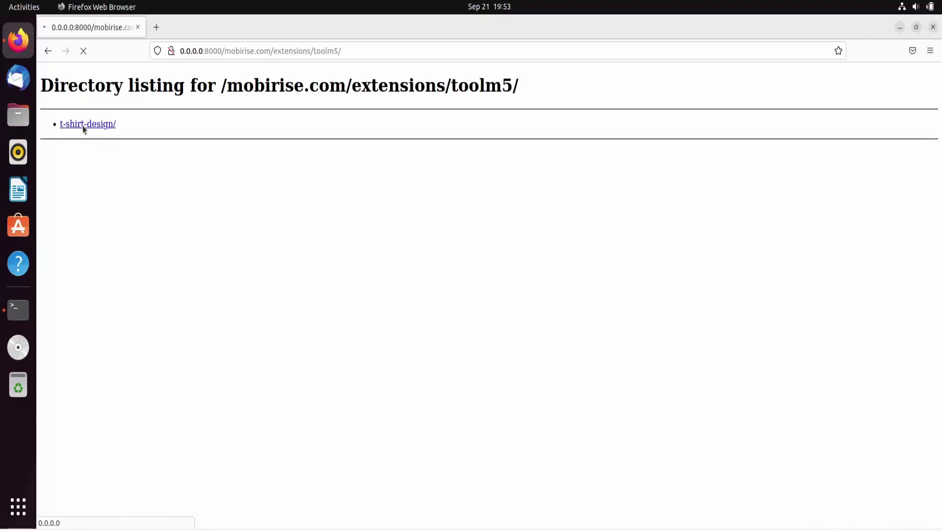
click(87, 126)
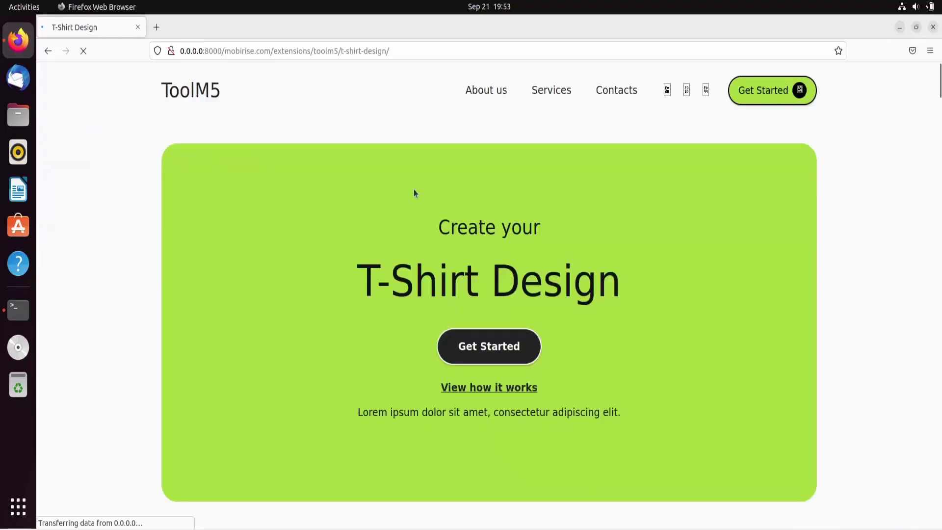
scroll(411, 192, down, 3)
scroll(412, 192, down, 2)
scroll(411, 192, down, 5)
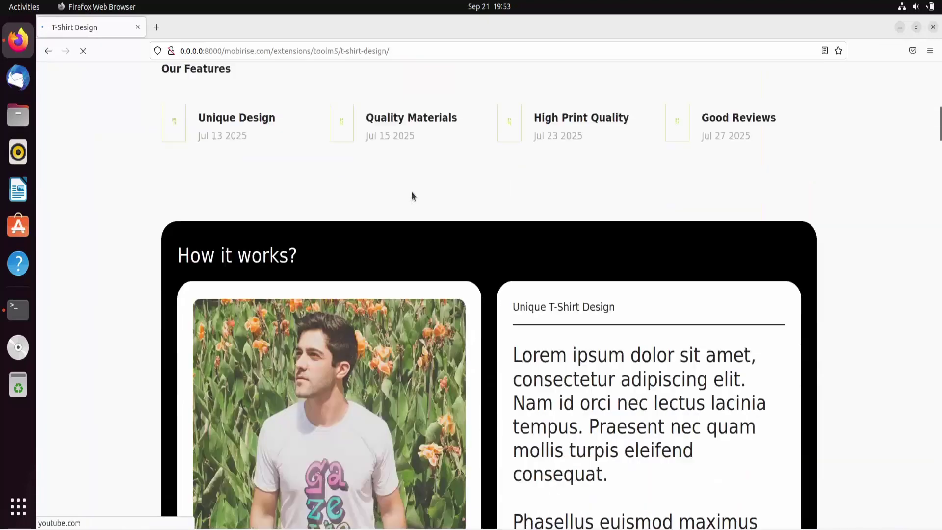
scroll(411, 192, down, 5)
scroll(411, 192, down, 5)
scroll(412, 193, down, 5)
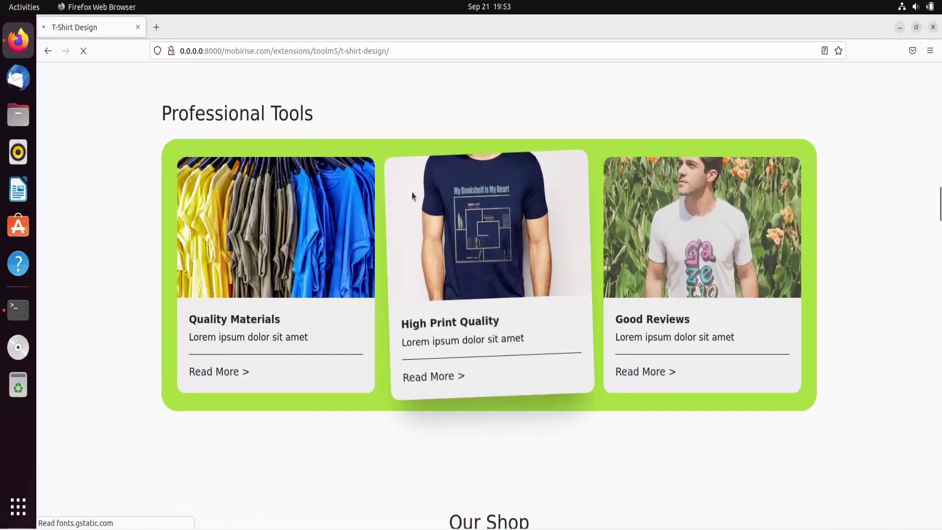
scroll(123, 197, down, 1)
scroll(120, 202, down, 1)
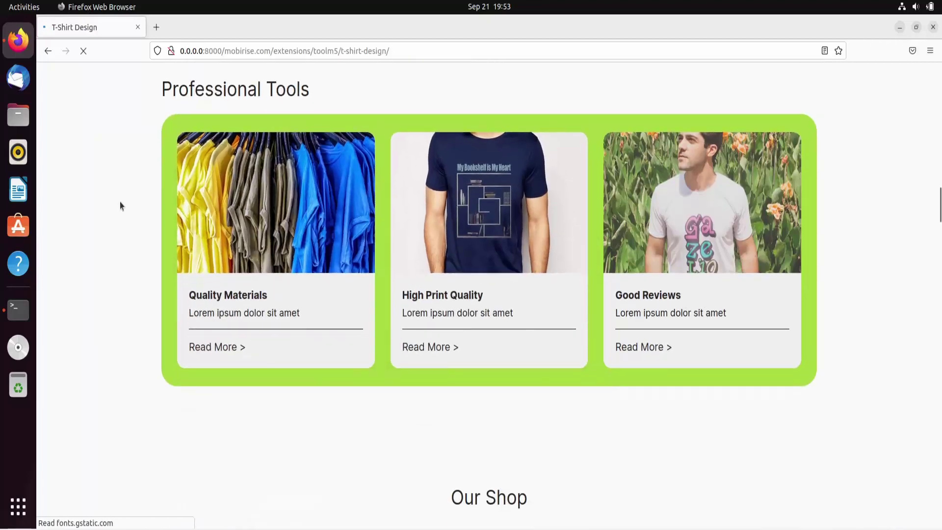
scroll(120, 202, down, 4)
scroll(119, 203, down, 5)
scroll(120, 202, down, 5)
scroll(120, 202, down, 1)
scroll(121, 202, down, 5)
scroll(119, 203, down, 5)
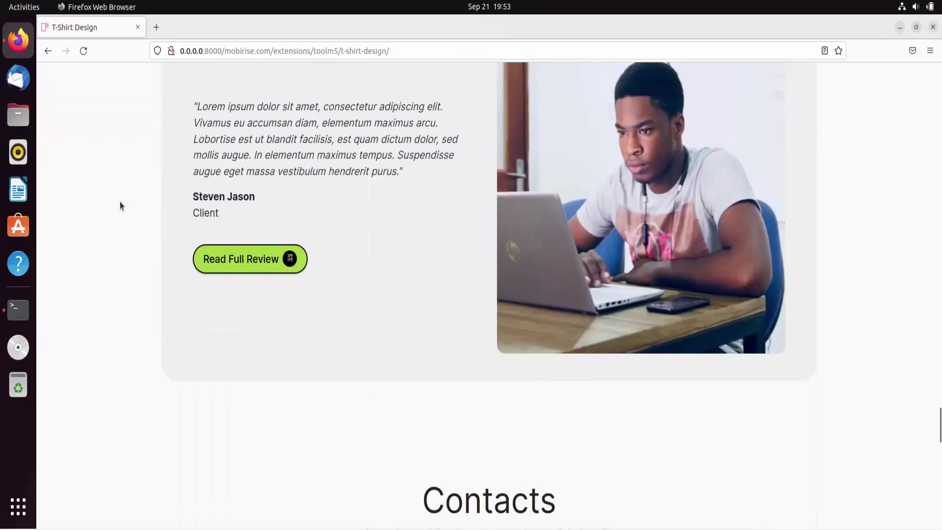
scroll(121, 203, down, 5)
scroll(119, 202, down, 5)
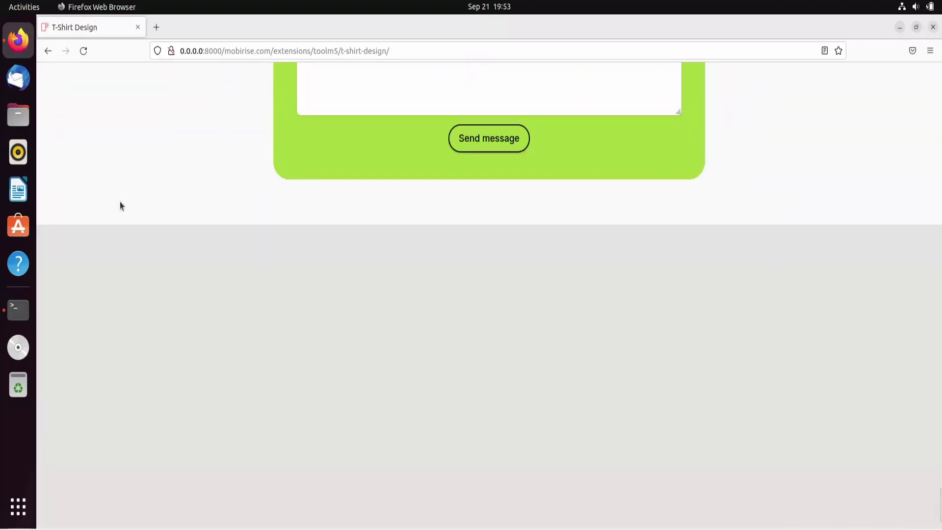
scroll(119, 205, down, 2)
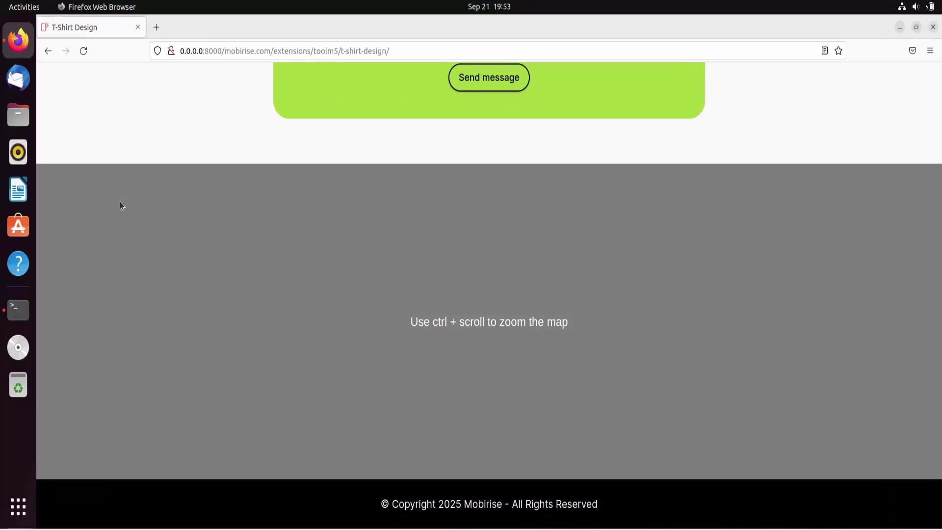
scroll(117, 203, up, 5)
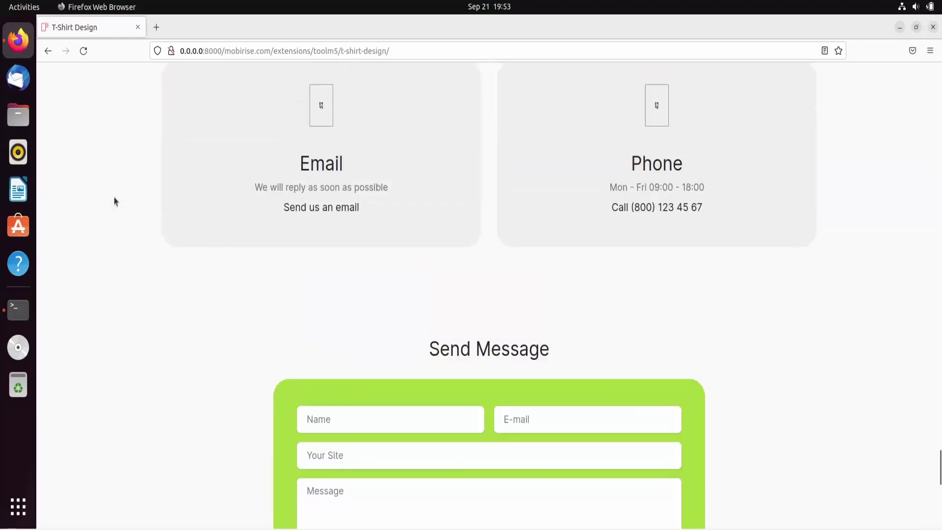
scroll(114, 197, up, 5)
scroll(115, 198, up, 5)
scroll(114, 197, up, 5)
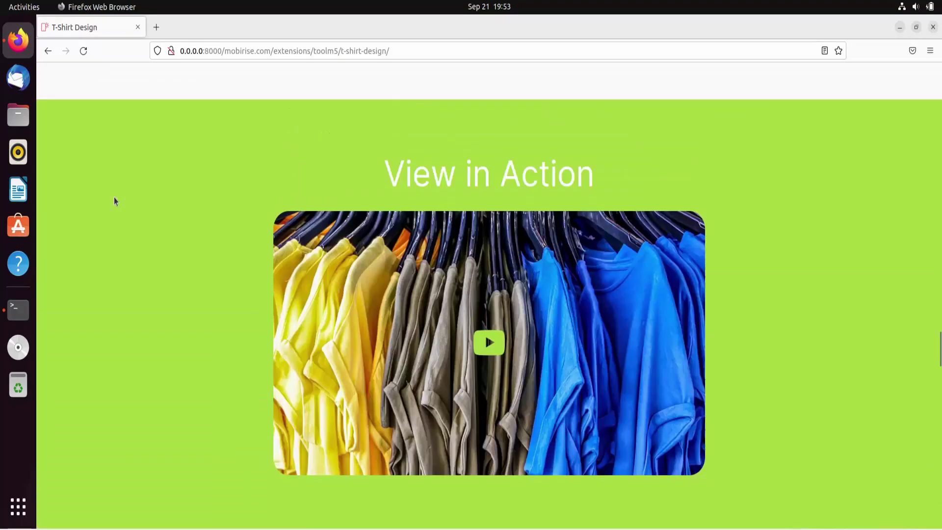
scroll(114, 197, up, 5)
scroll(114, 198, up, 5)
scroll(114, 197, up, 5)
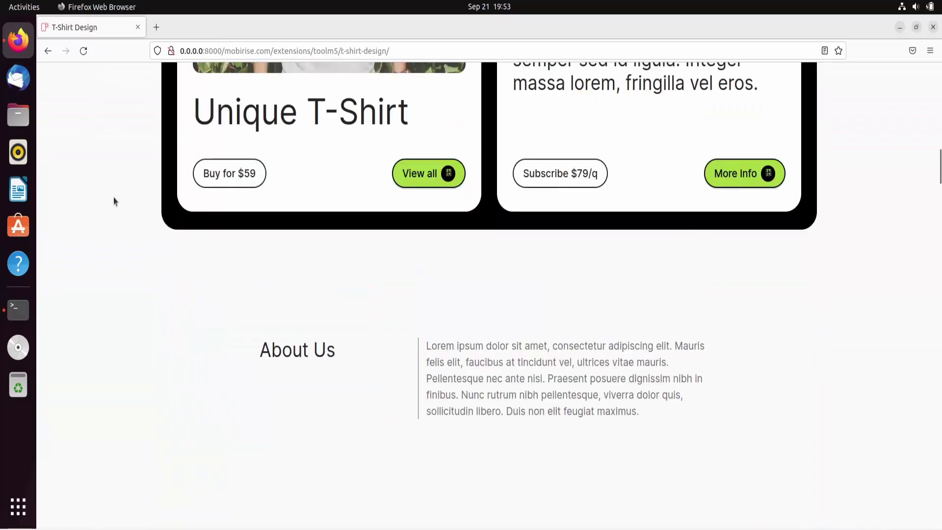
scroll(113, 198, up, 5)
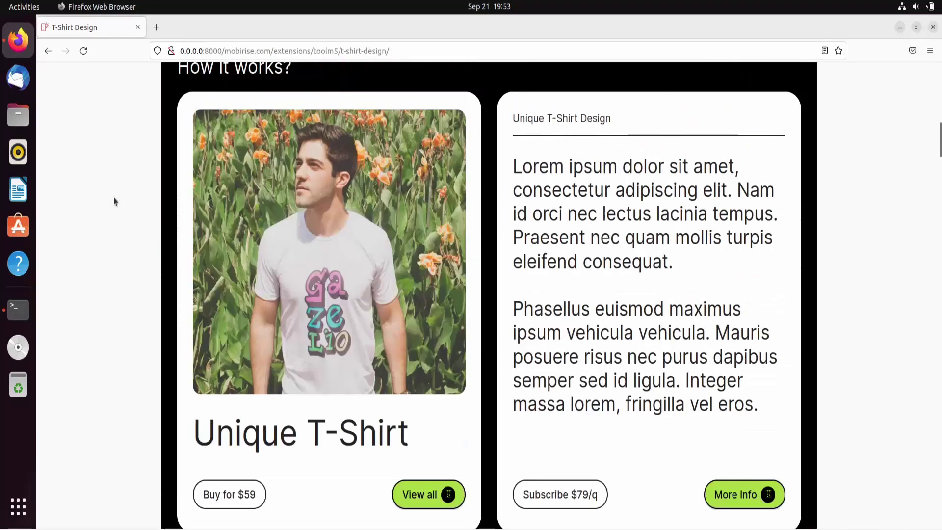
scroll(114, 197, up, 5)
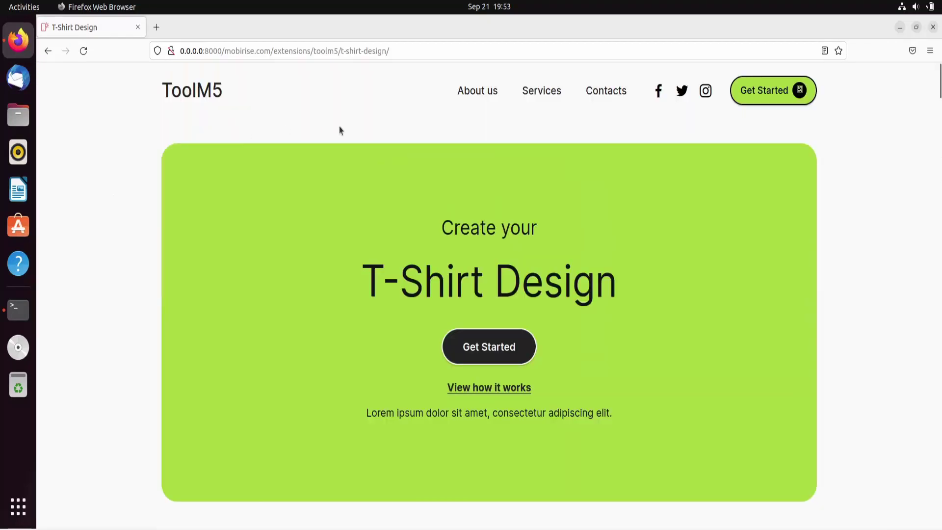
- Load the mirrored template's index.html through the About us link
click(490, 92)
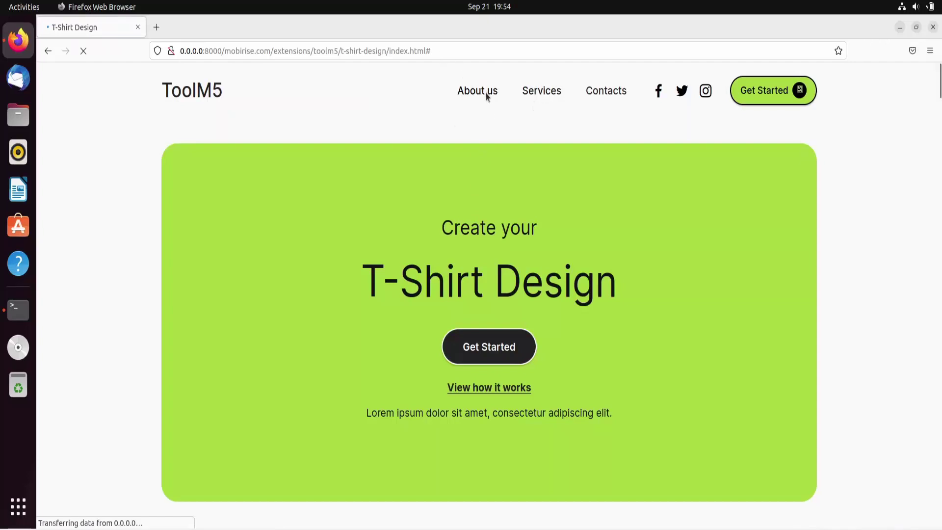
scroll(605, 176, down, 5)
scroll(606, 175, down, 5)
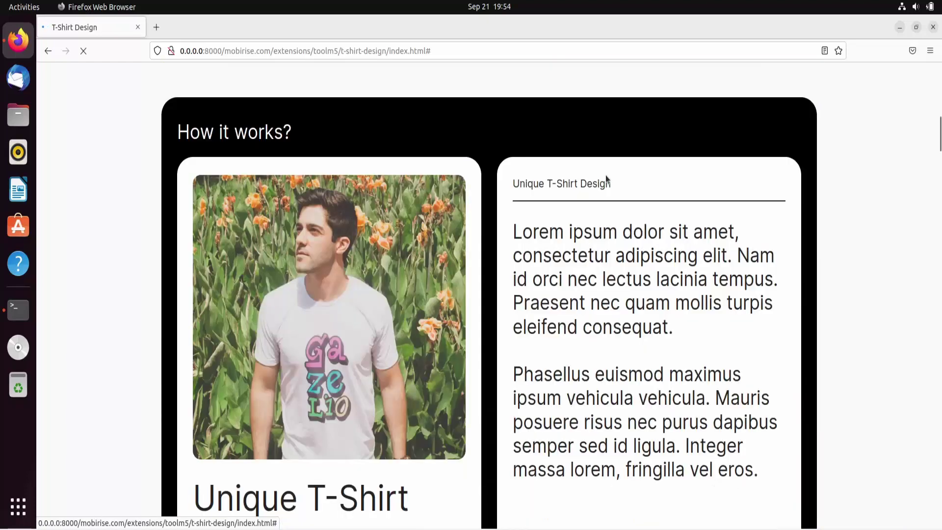
scroll(605, 175, down, 5)
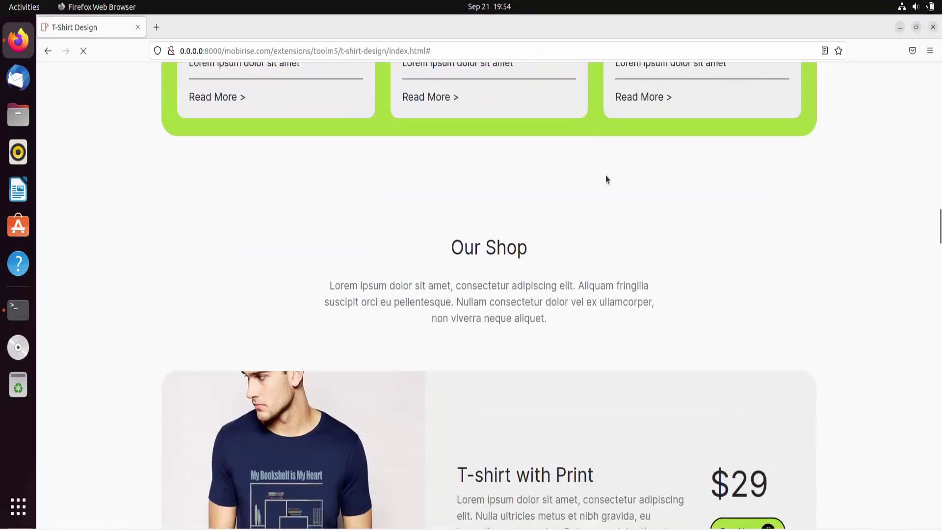
scroll(606, 175, up, 5)
scroll(605, 175, down, 5)
scroll(606, 175, up, 10)
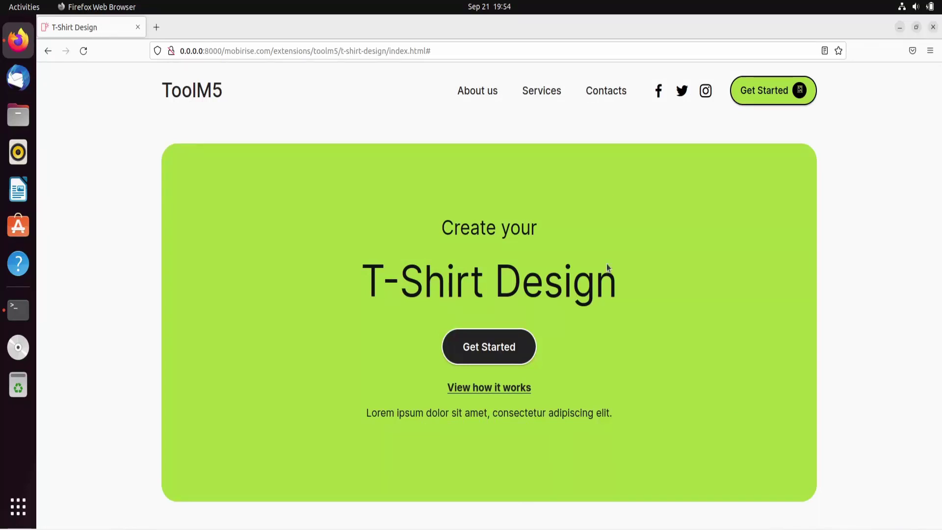
scroll(605, 330, up, 2)
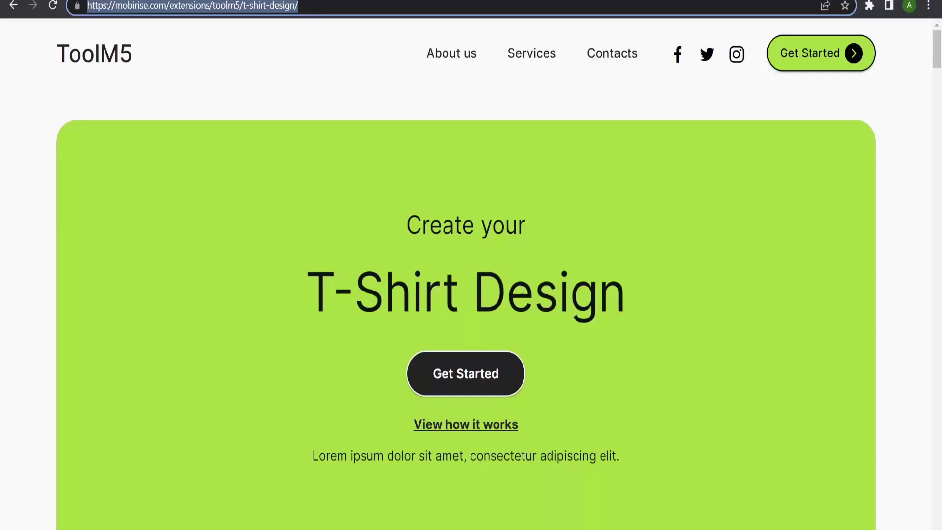
scroll(522, 288, down, 5)
scroll(523, 292, down, 5)
scroll(523, 291, down, 5)
scroll(522, 291, down, 5)
scroll(522, 291, down, 5)
scroll(522, 290, down, 5)
scroll(522, 290, down, 5)
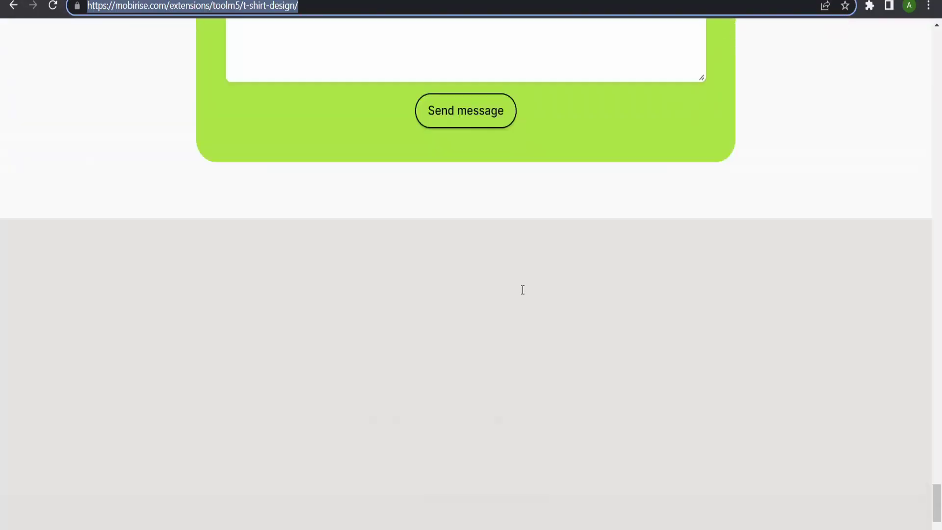
scroll(522, 290, up, 5)
scroll(523, 290, up, 5)
scroll(523, 289, up, 5)
scroll(531, 332, up, 5)
scroll(614, 425, up, 5)
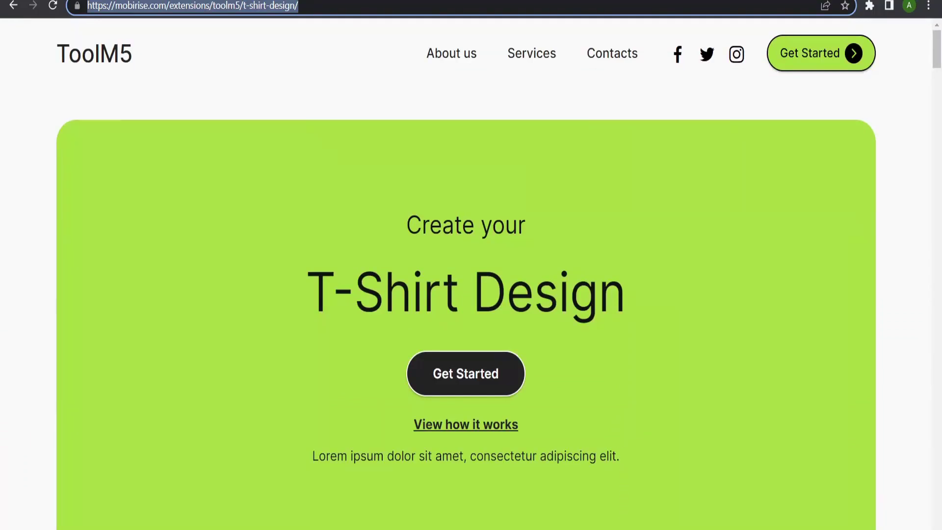